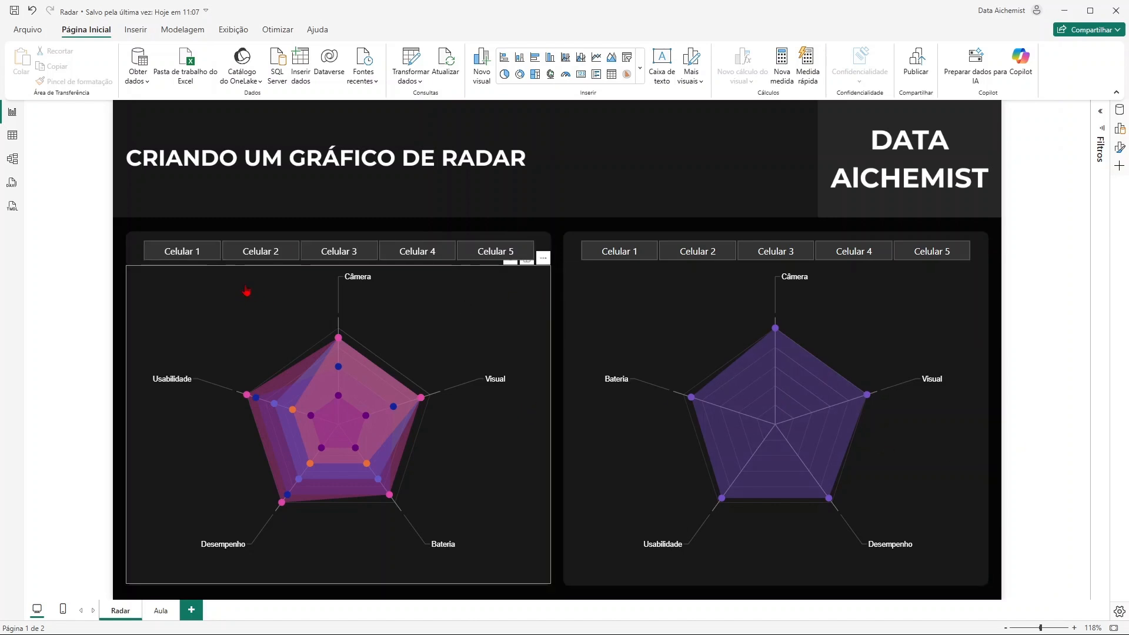
- Filter the radar chart by individual phones, finishing with Celular 1 and Celular 2 selected together for comparison
click(194, 253)
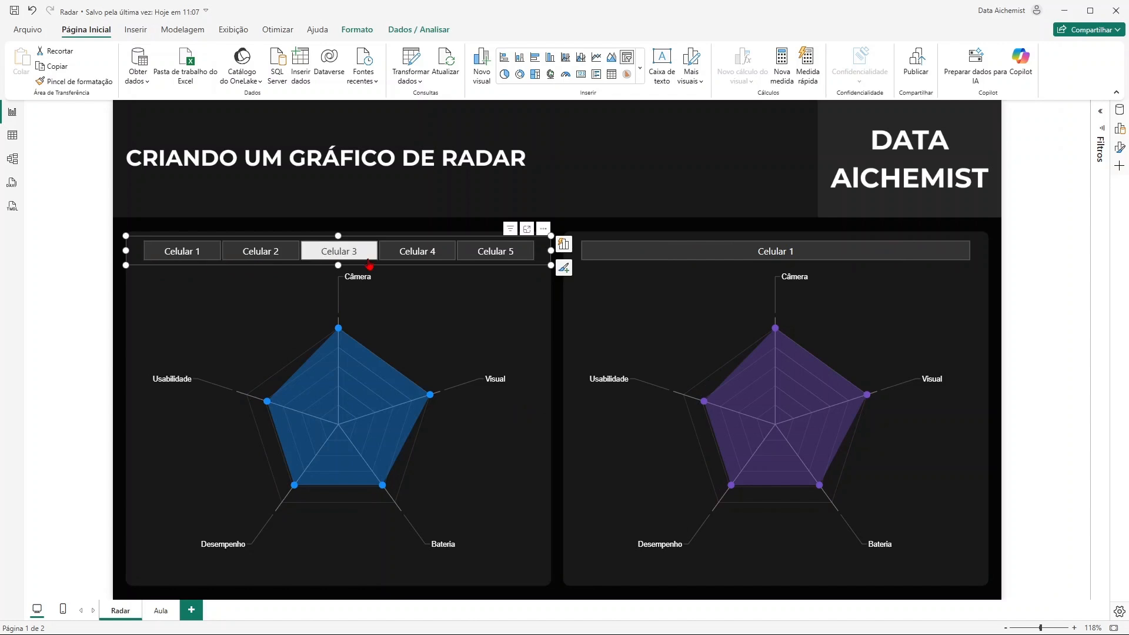
click(297, 254)
click(345, 250)
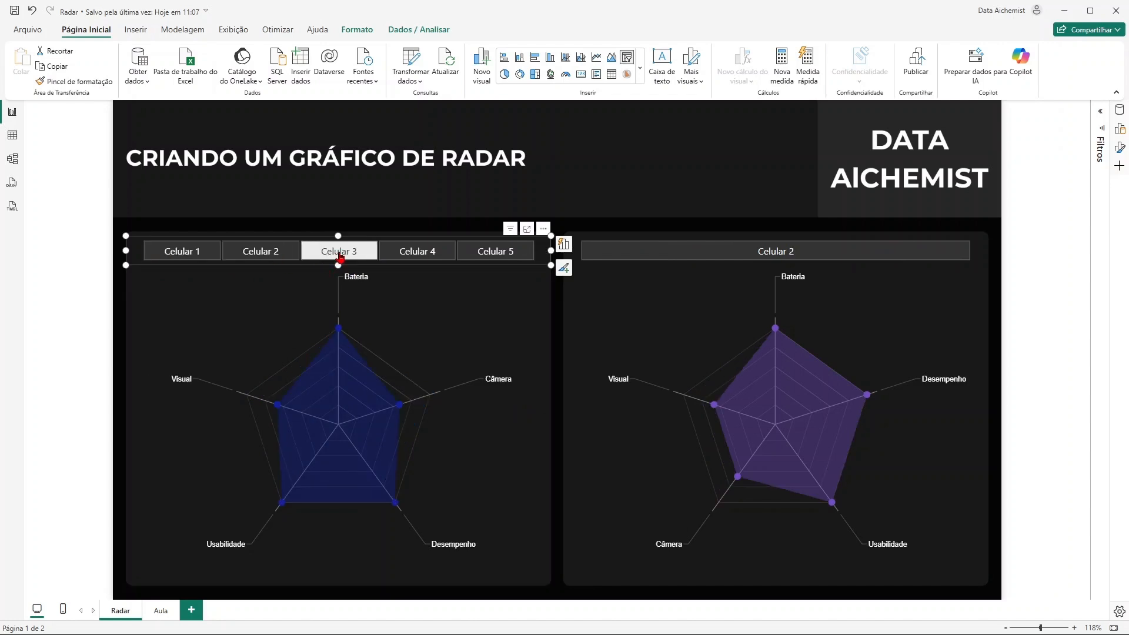
click(253, 254)
click(255, 259)
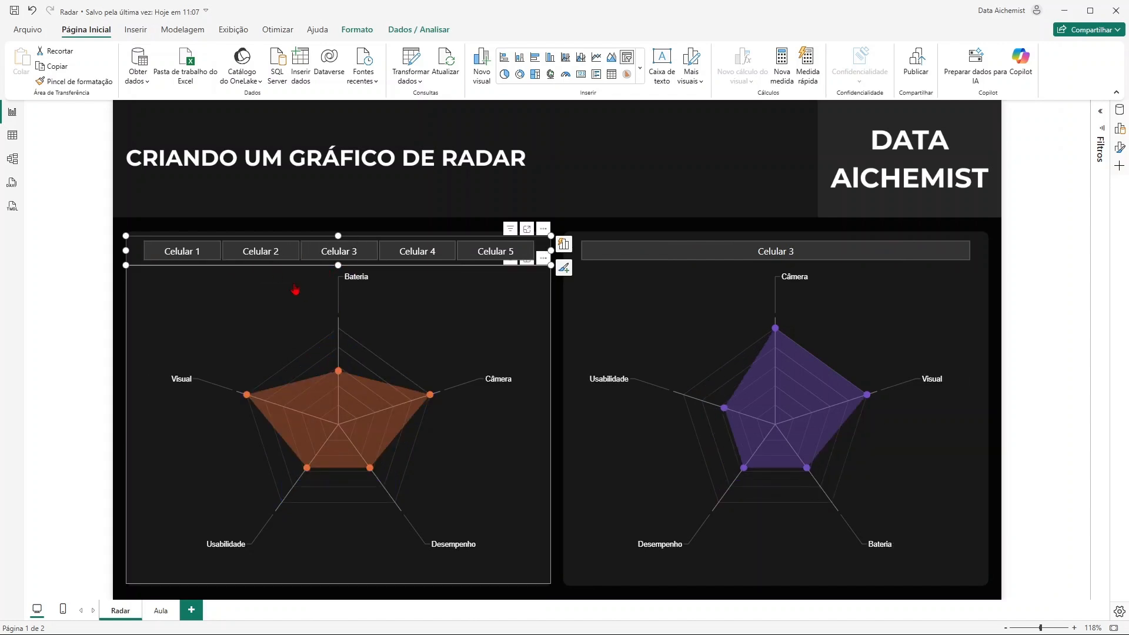
click(268, 252)
click(215, 249)
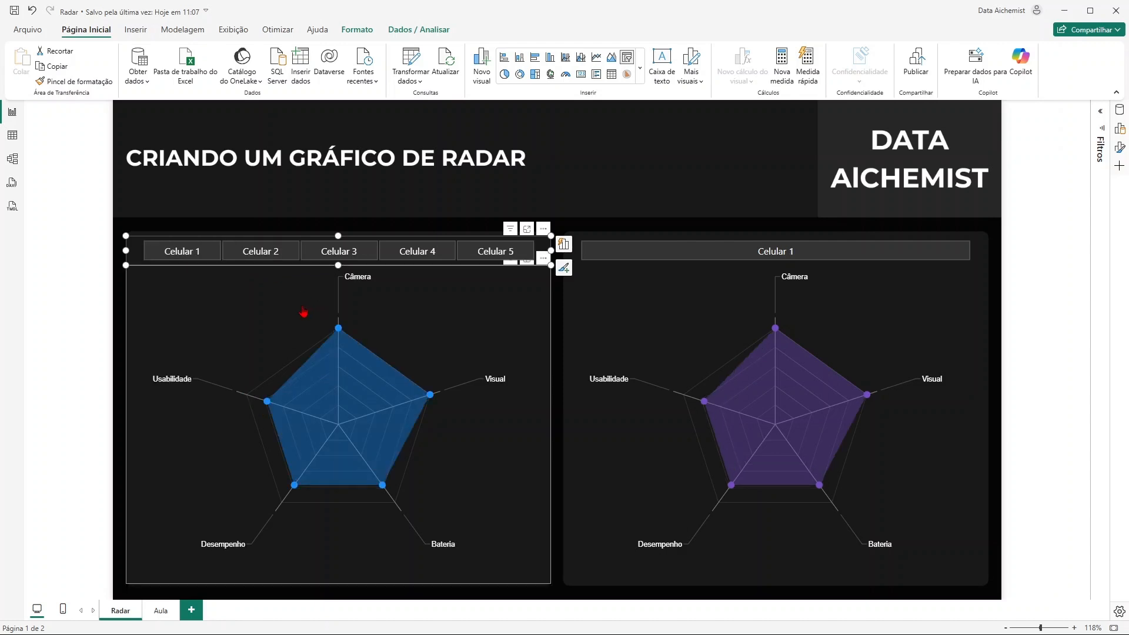
ctrl+click(268, 257)
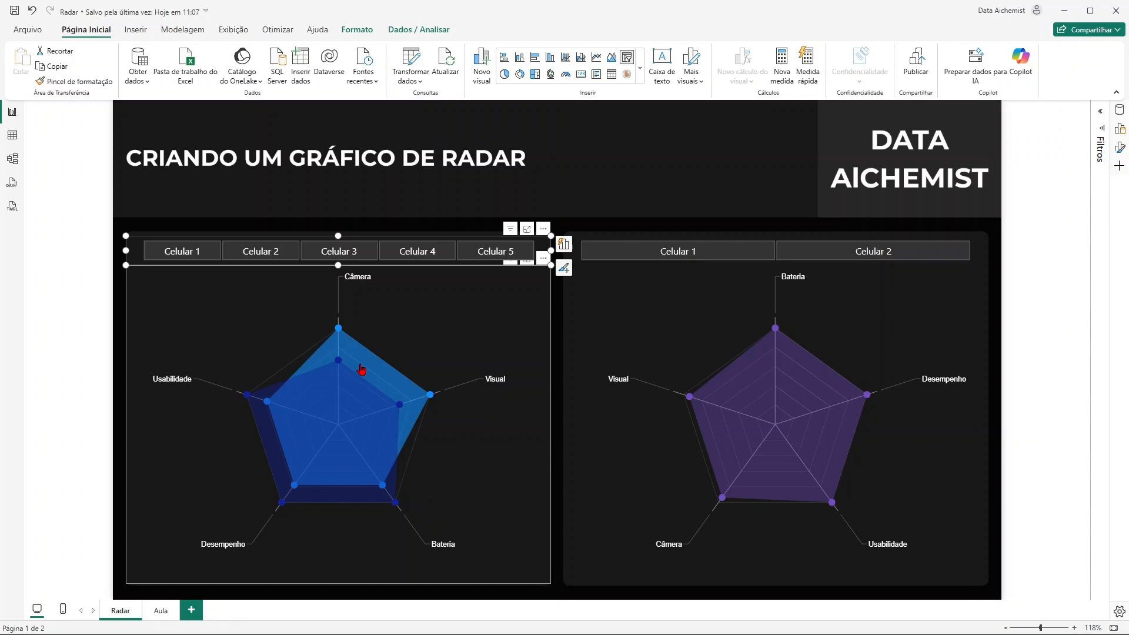
key(Escape)
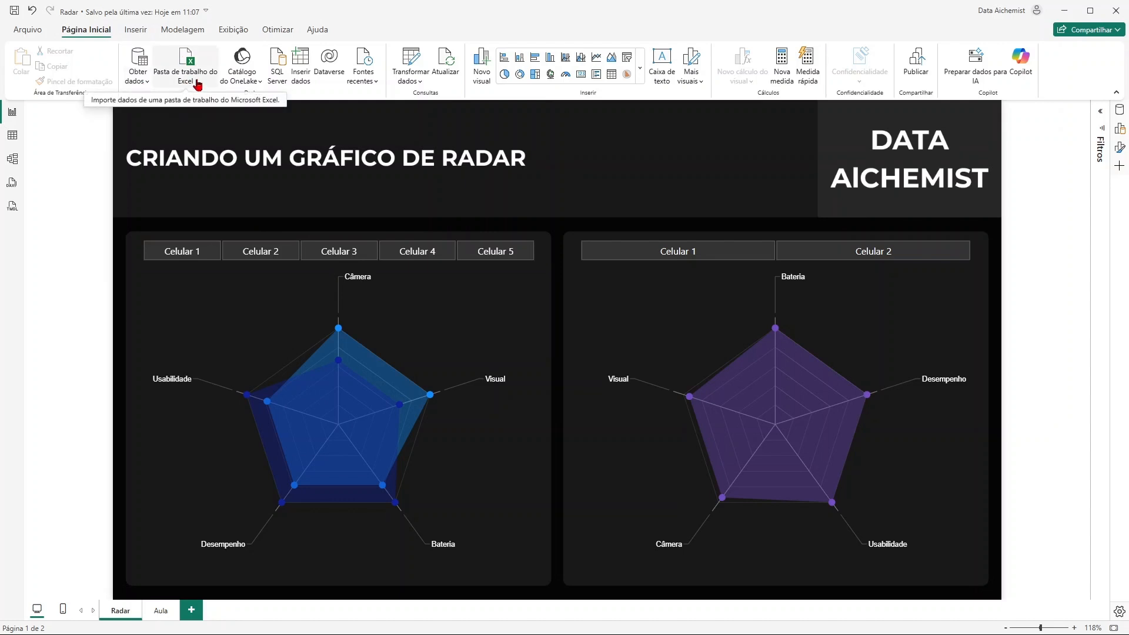
- Import the sheet "Altere a palavra Produto por Ce" from the Avaliação Excel workbook and open it for data transformation
click(148, 81)
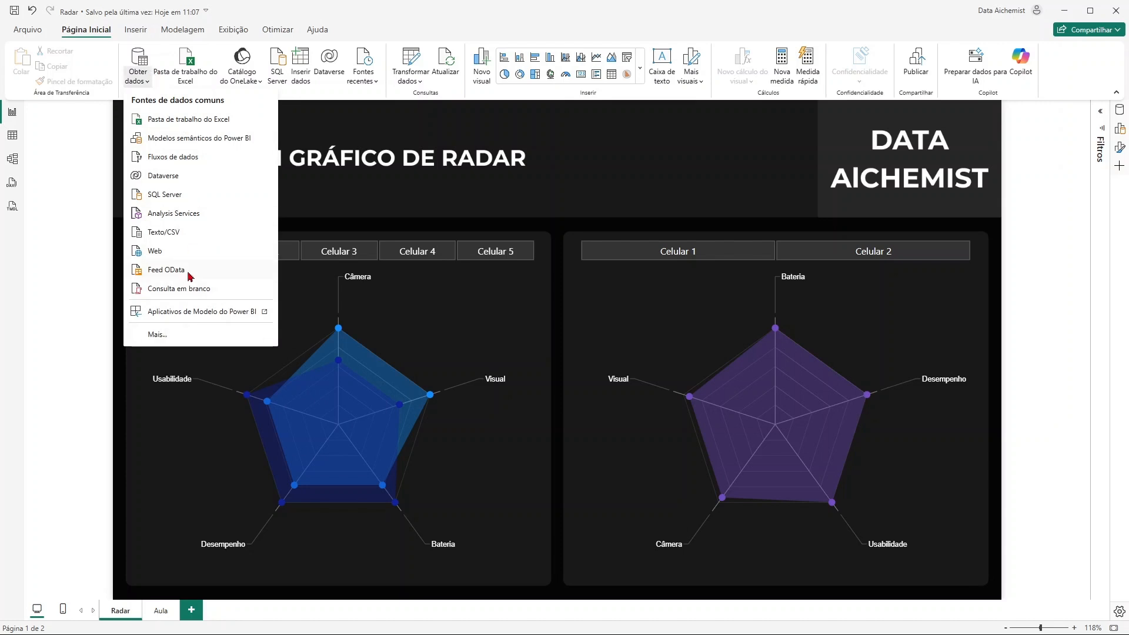
click(195, 122)
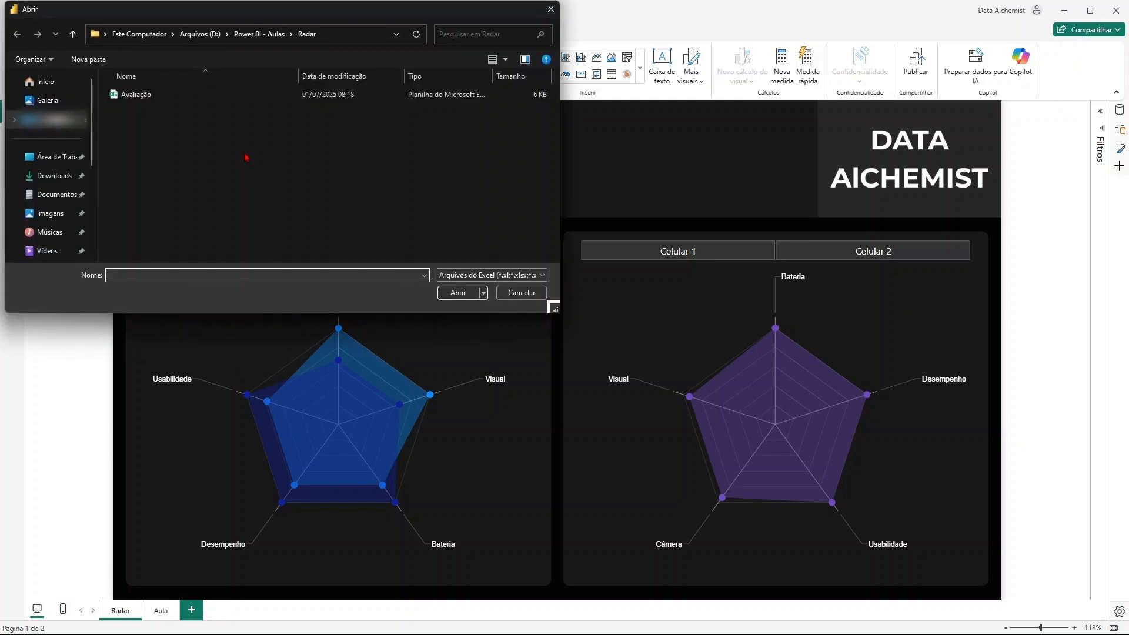
click(140, 98)
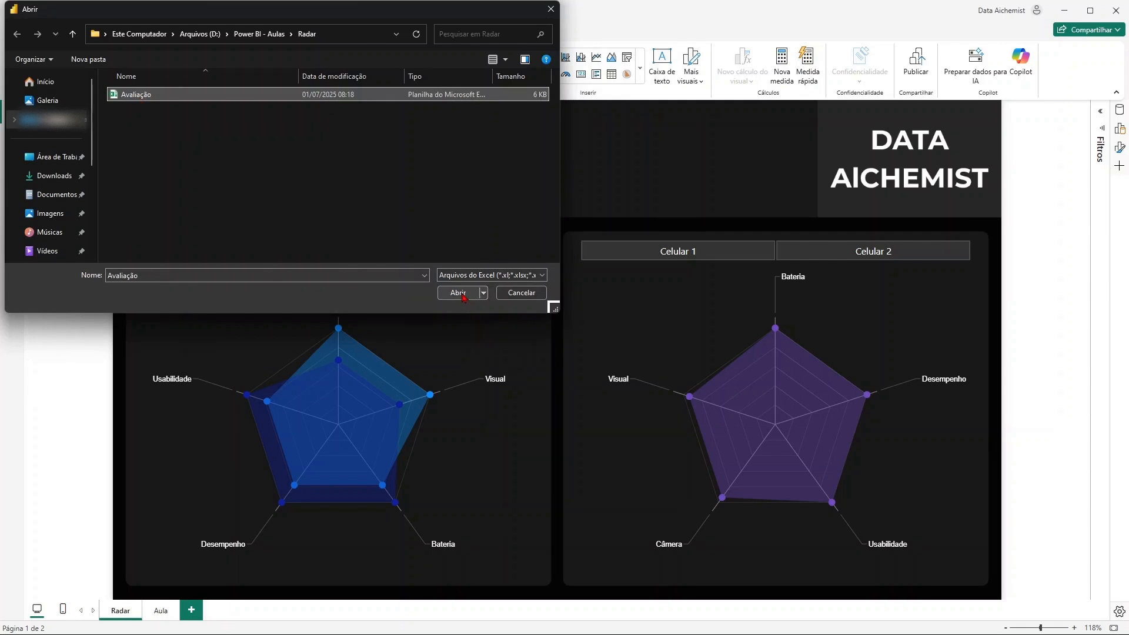
click(458, 293)
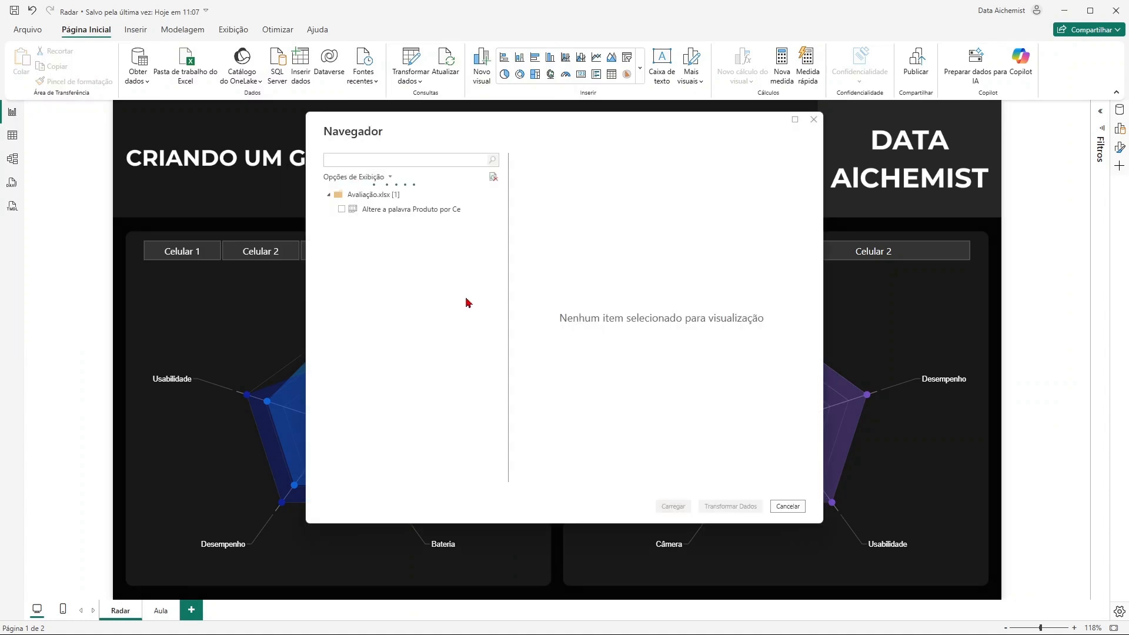
click(343, 210)
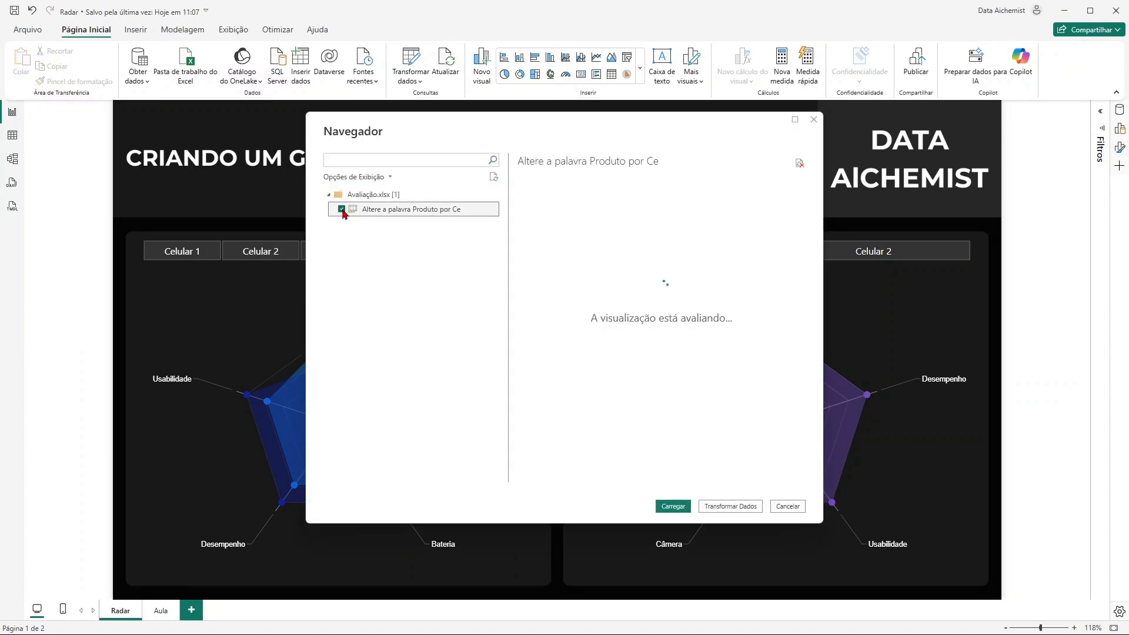
click(731, 509)
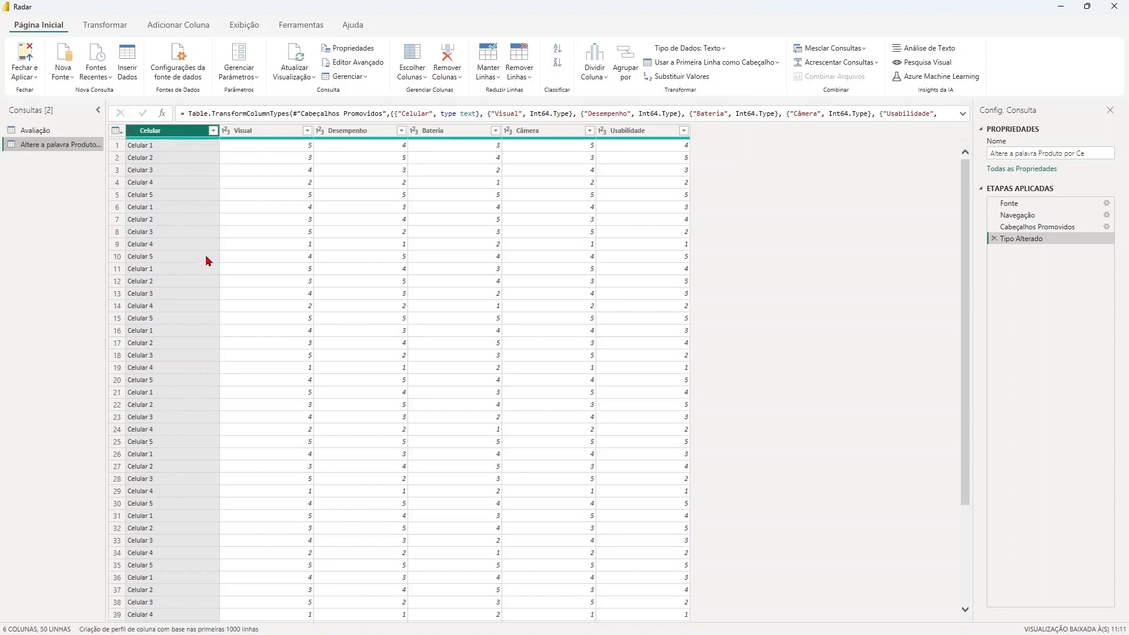
- Check the existing Avaliação query, and rename the newly imported query as Avaliação 2
click(51, 132)
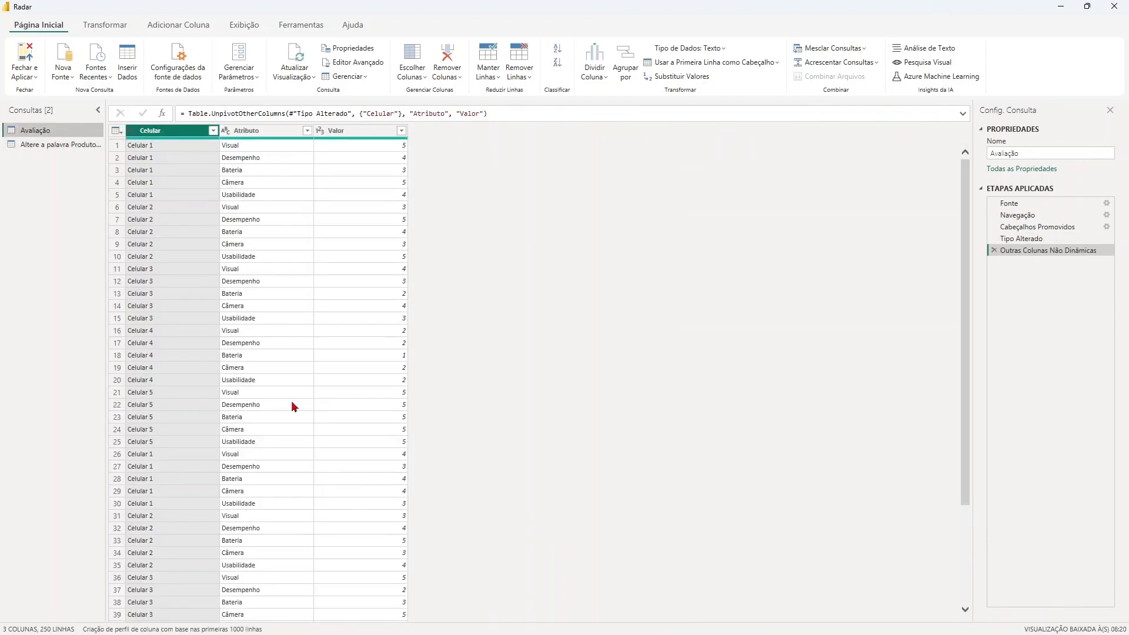
click(65, 147)
click(66, 147)
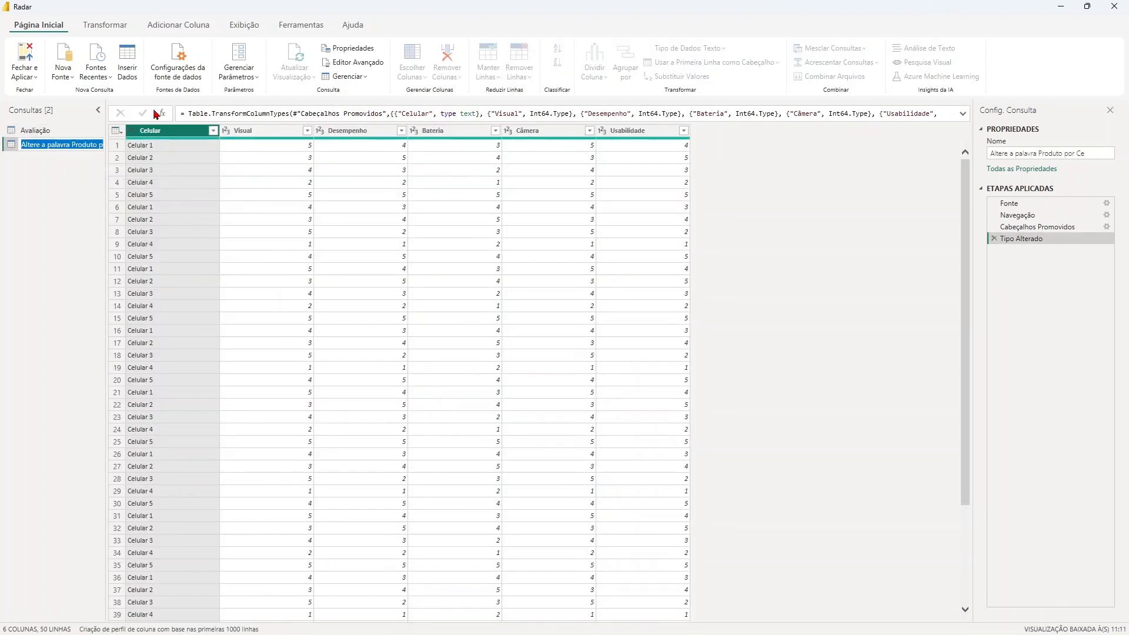
text(Avaliação 2)
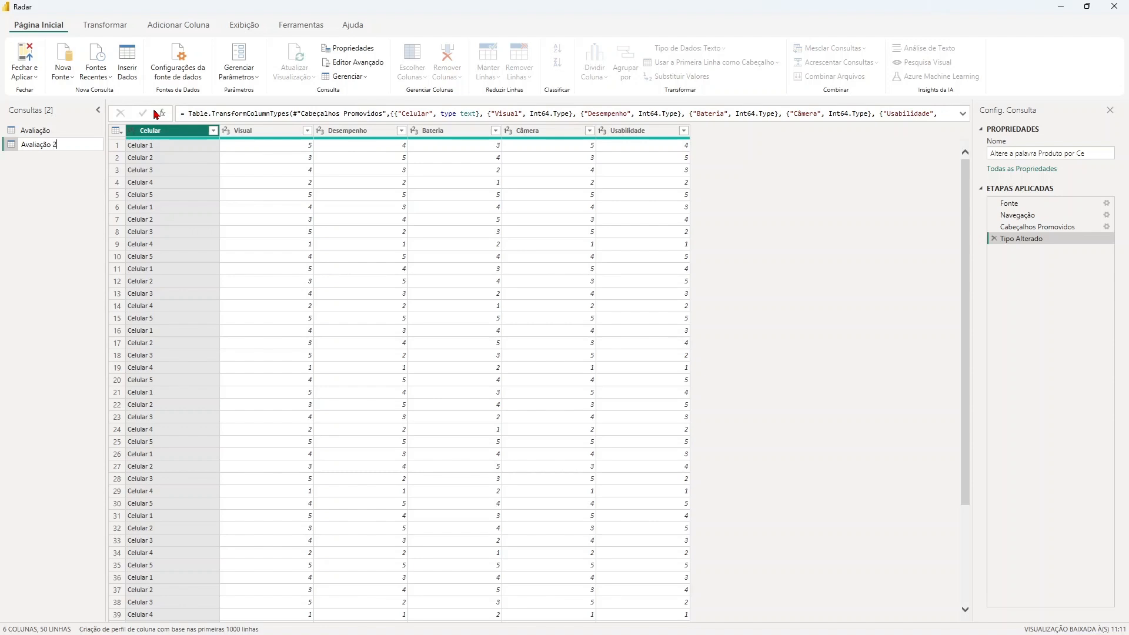
key(Return)
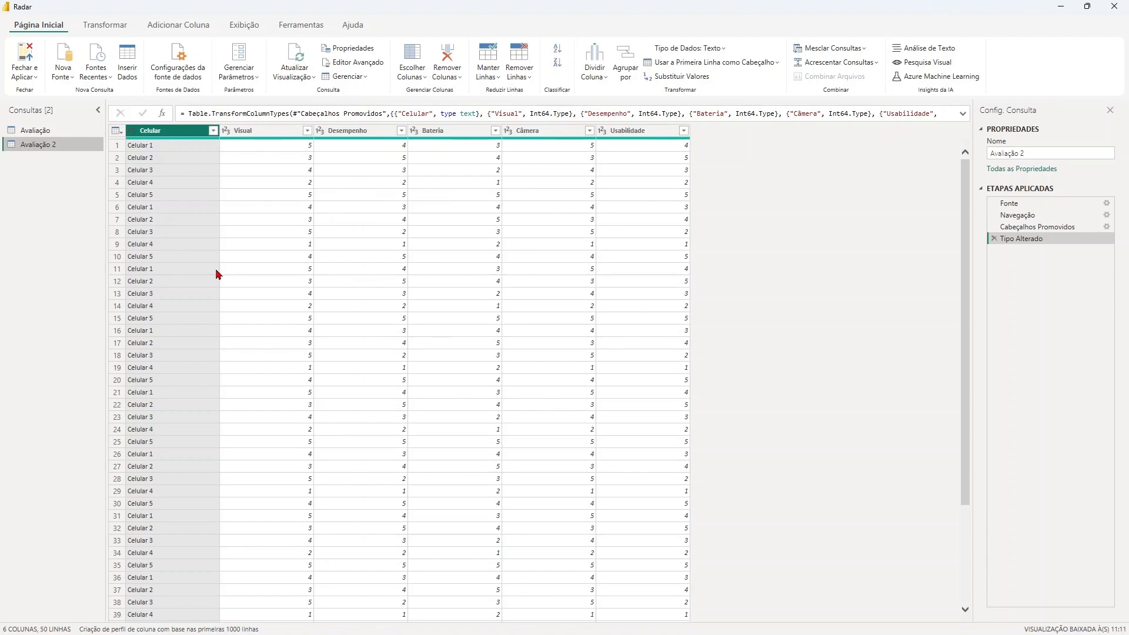
- Unpivot all columns of Avaliação 2 except Celular into attribute and value rows
click(354, 209)
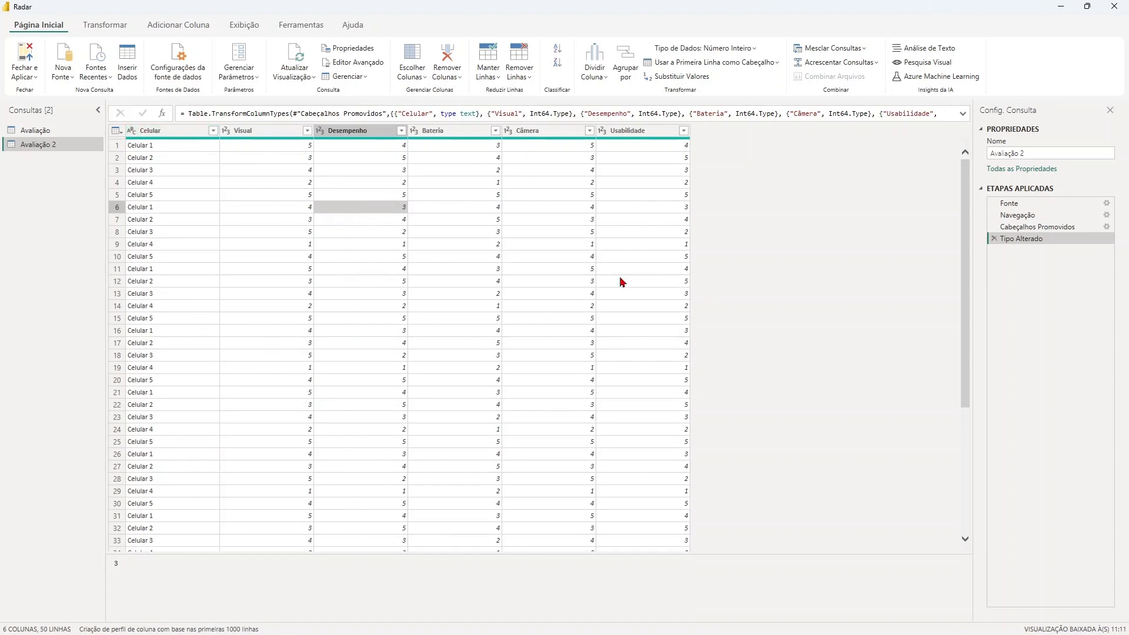
click(180, 132)
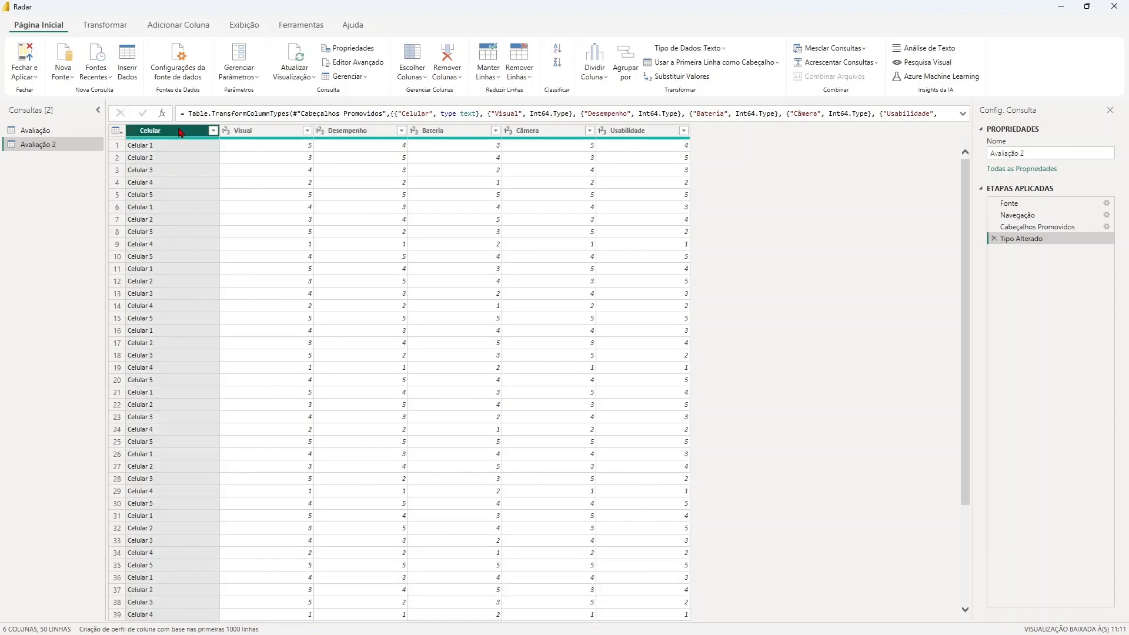
click(109, 25)
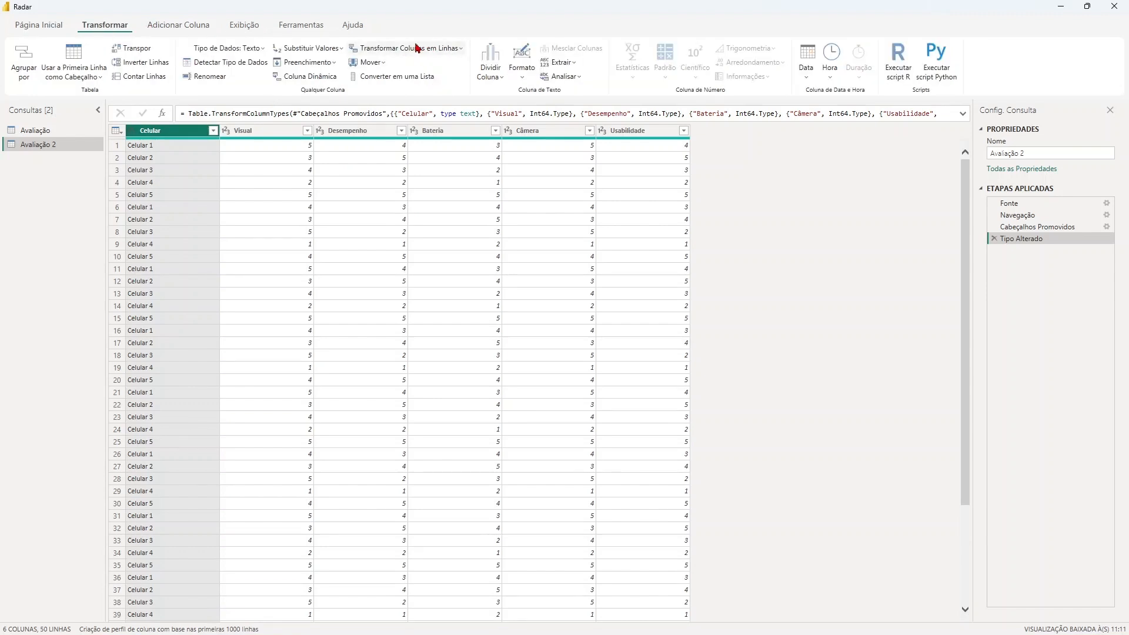
click(462, 52)
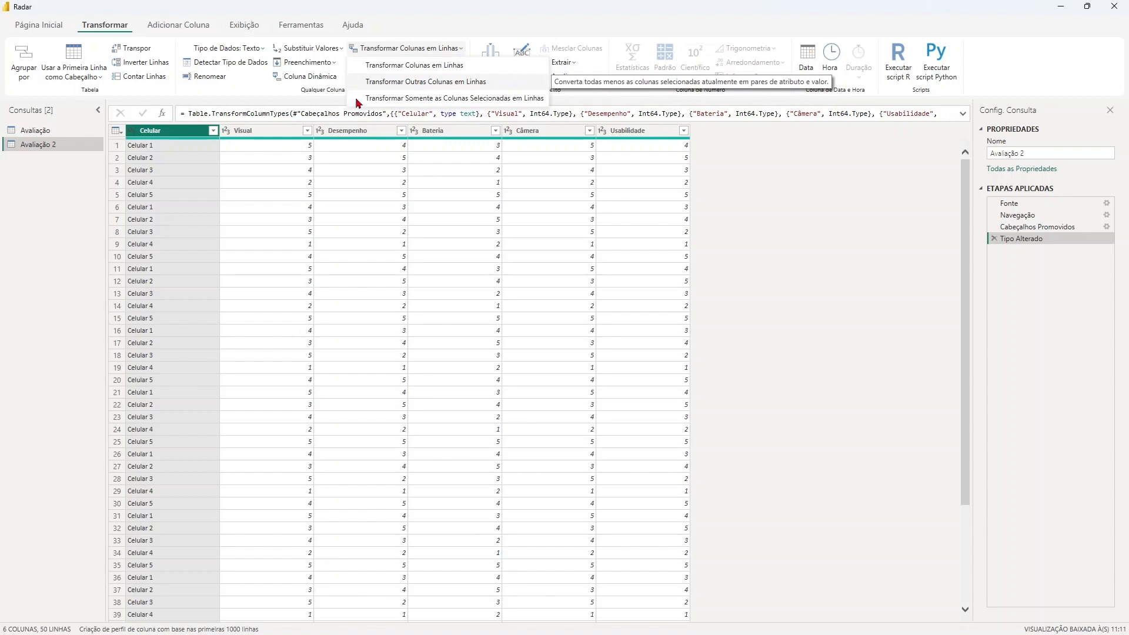
click(395, 83)
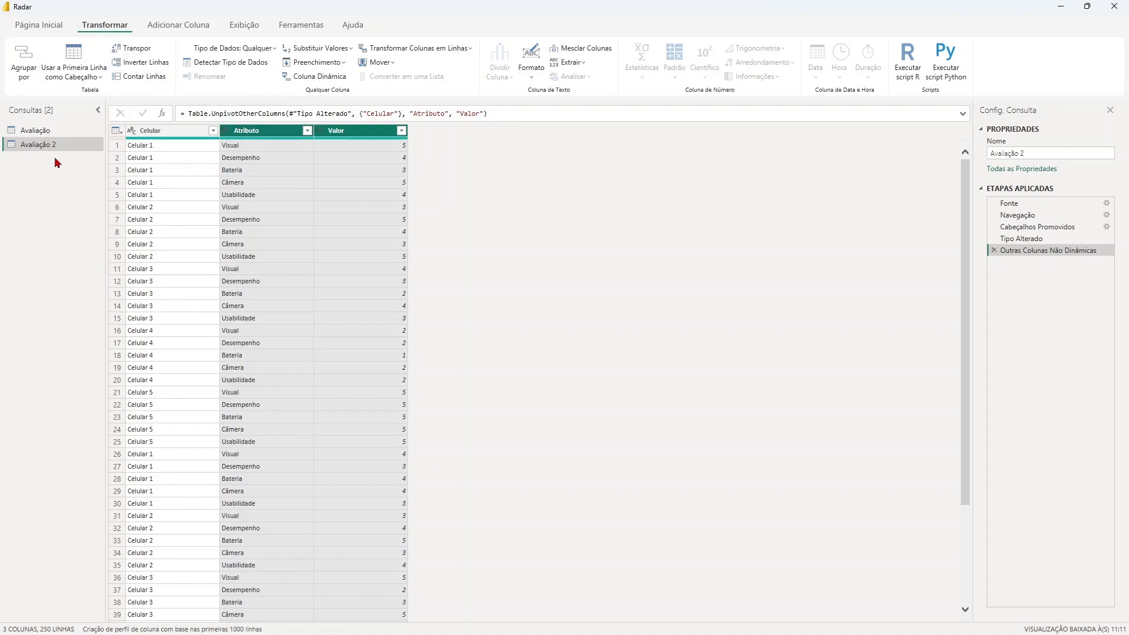
- Close the query editor with the changes applied, and show the fields of the Avaliação 2 table
click(52, 28)
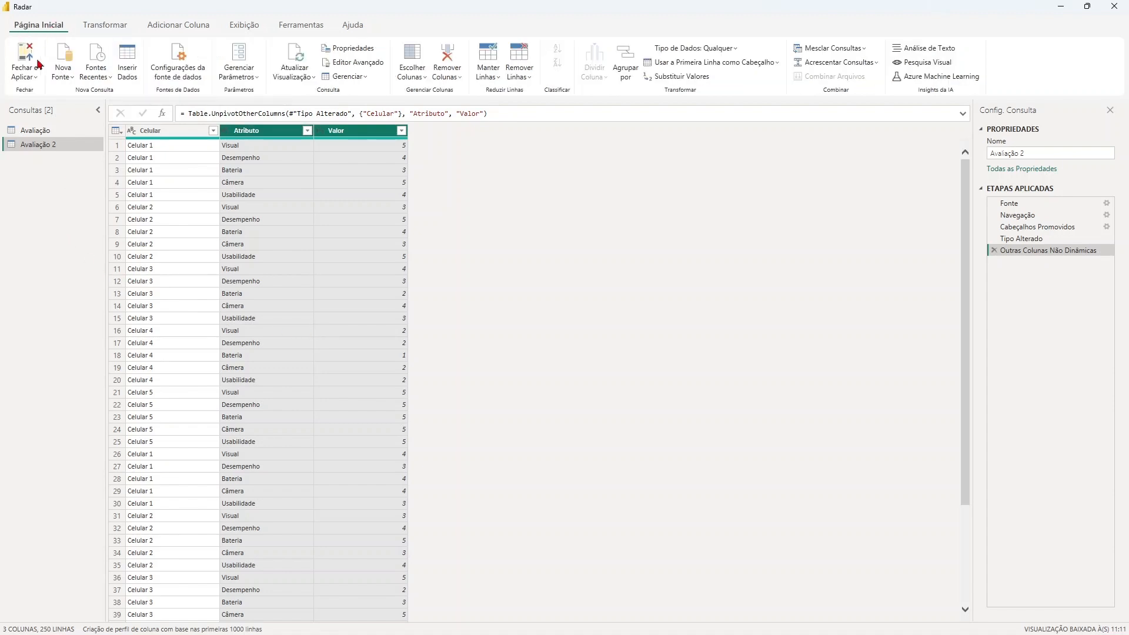
click(30, 76)
click(49, 96)
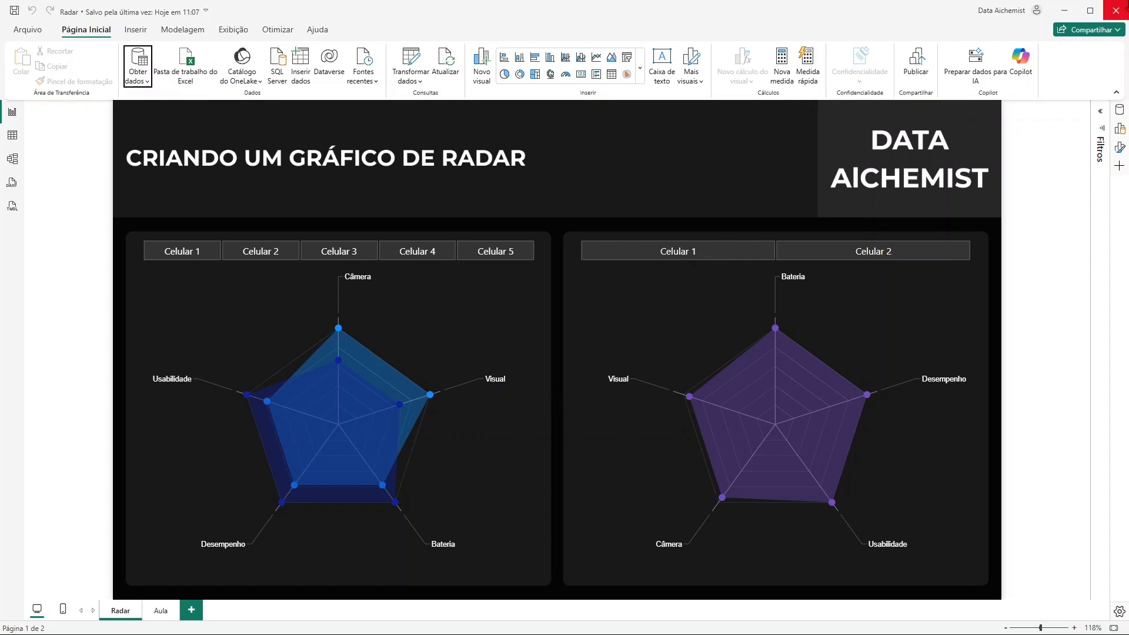
click(1118, 114)
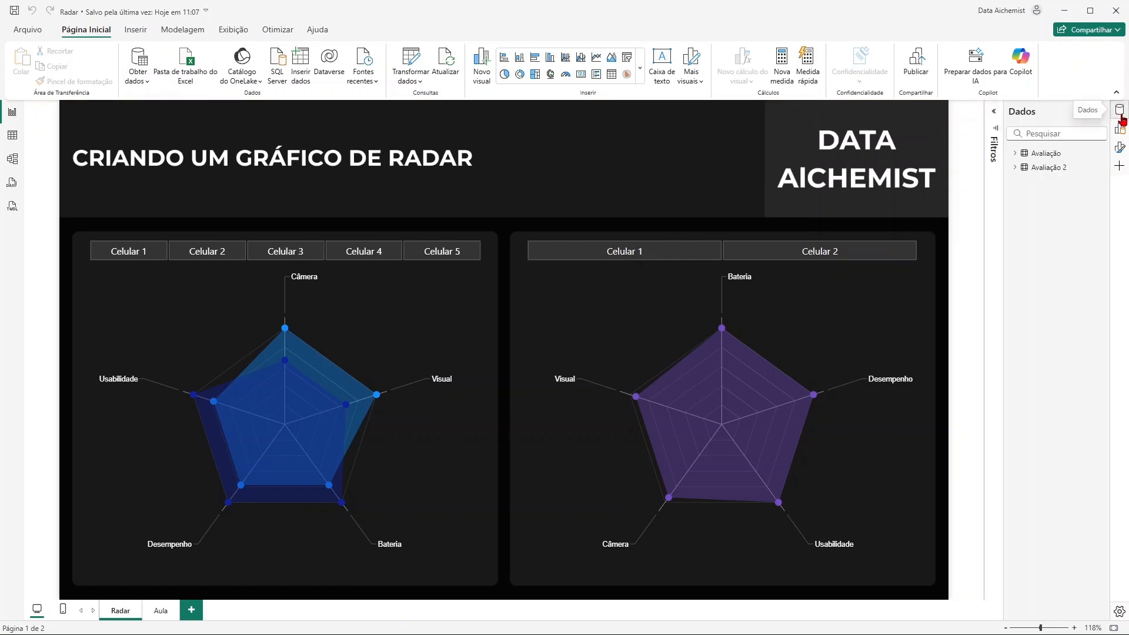
click(1015, 168)
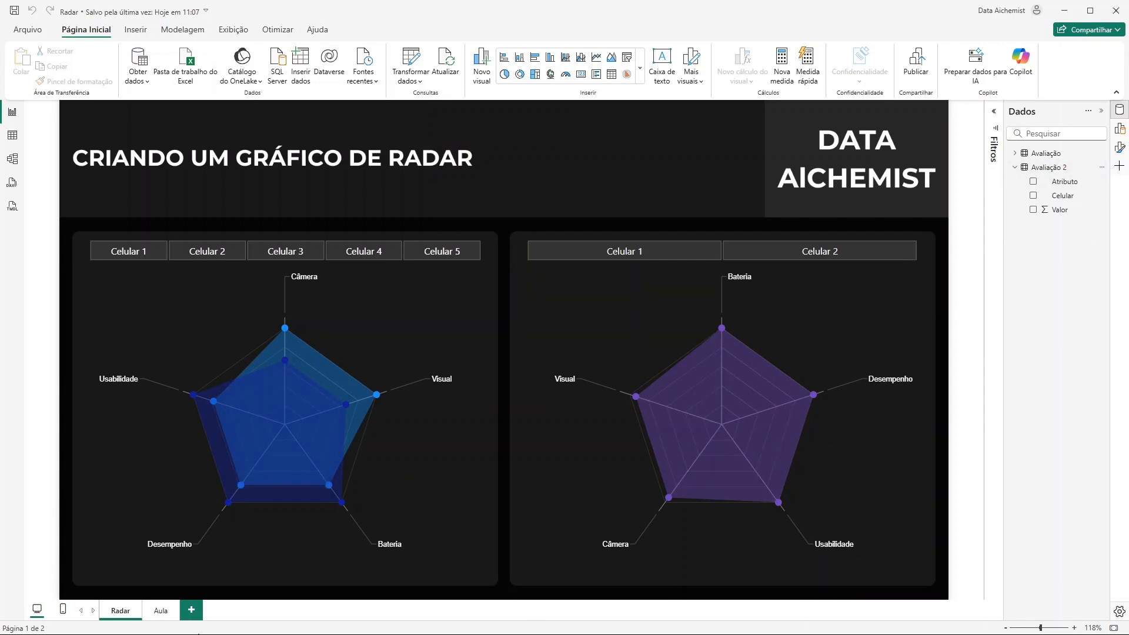
- On the Aula page, search the online visuals for "radar" and add Microsoft's Radar Chart to the report
click(160, 612)
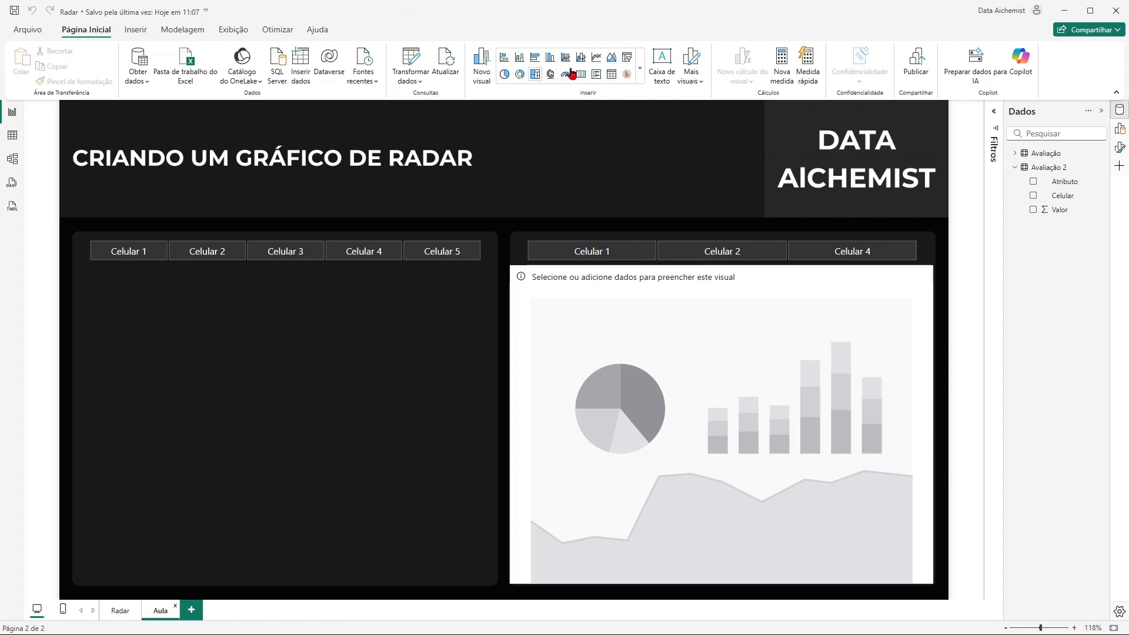
click(640, 69)
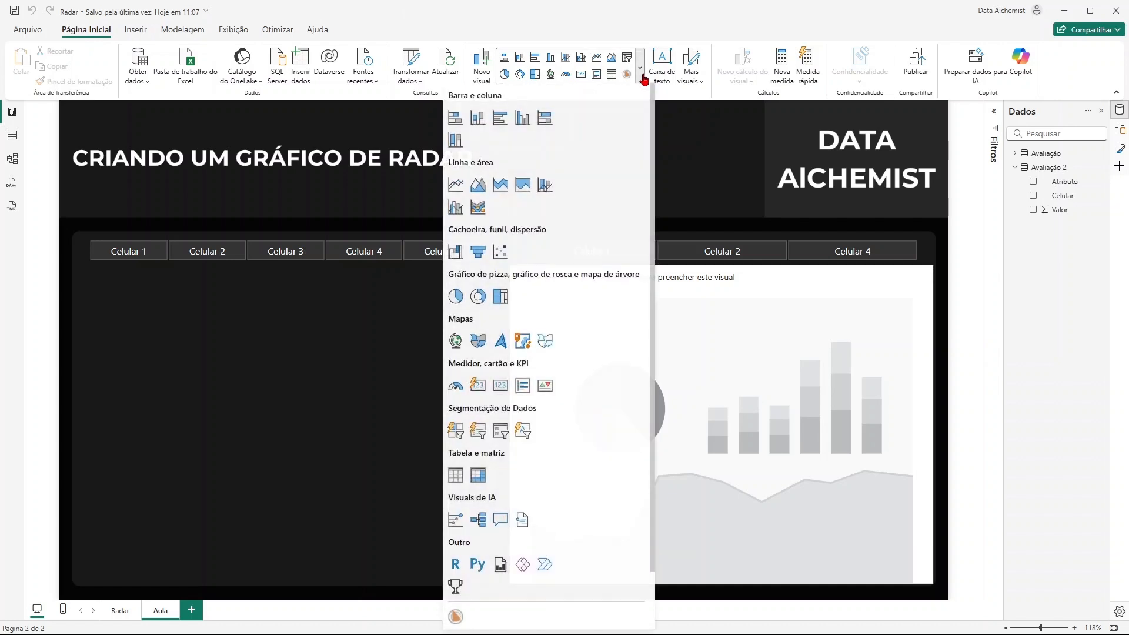
scroll(593, 233, down, 2)
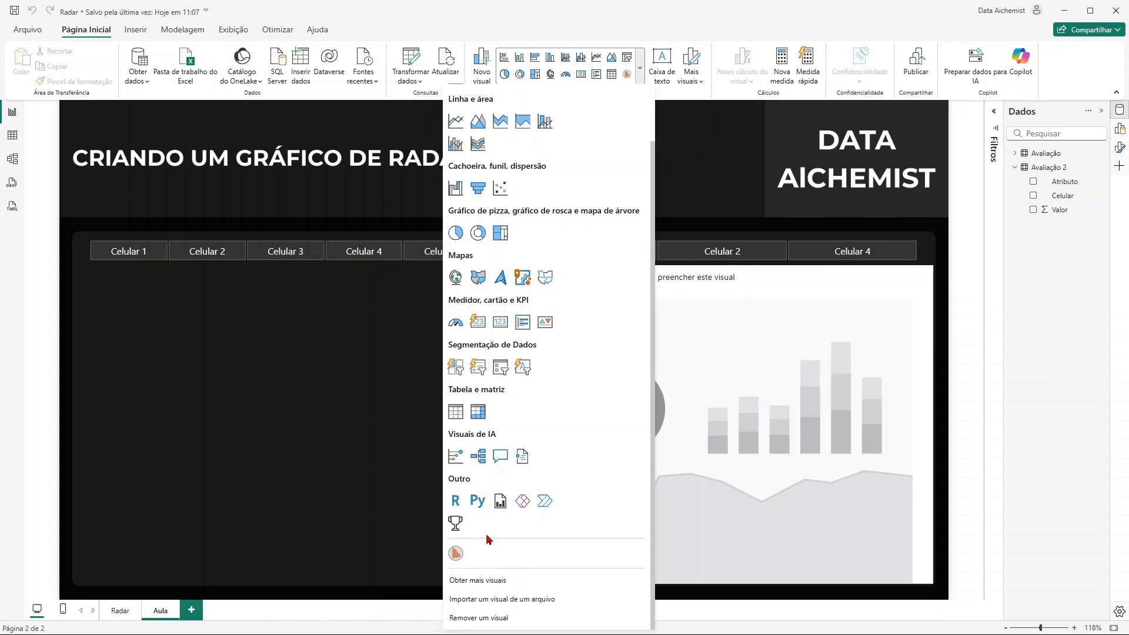
click(486, 581)
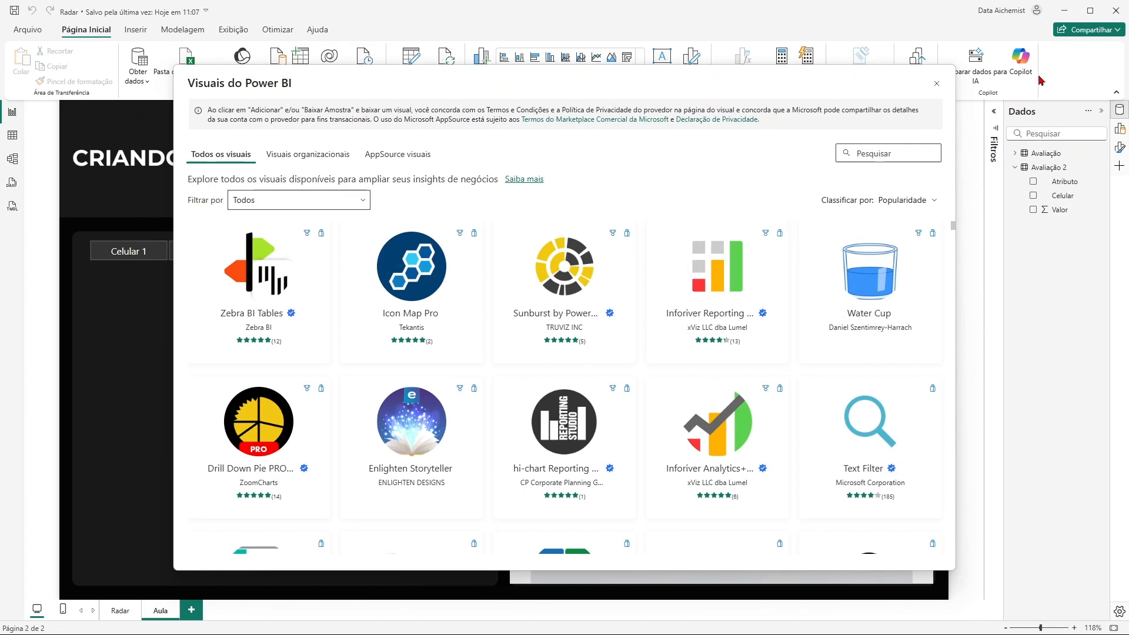
text(radar)
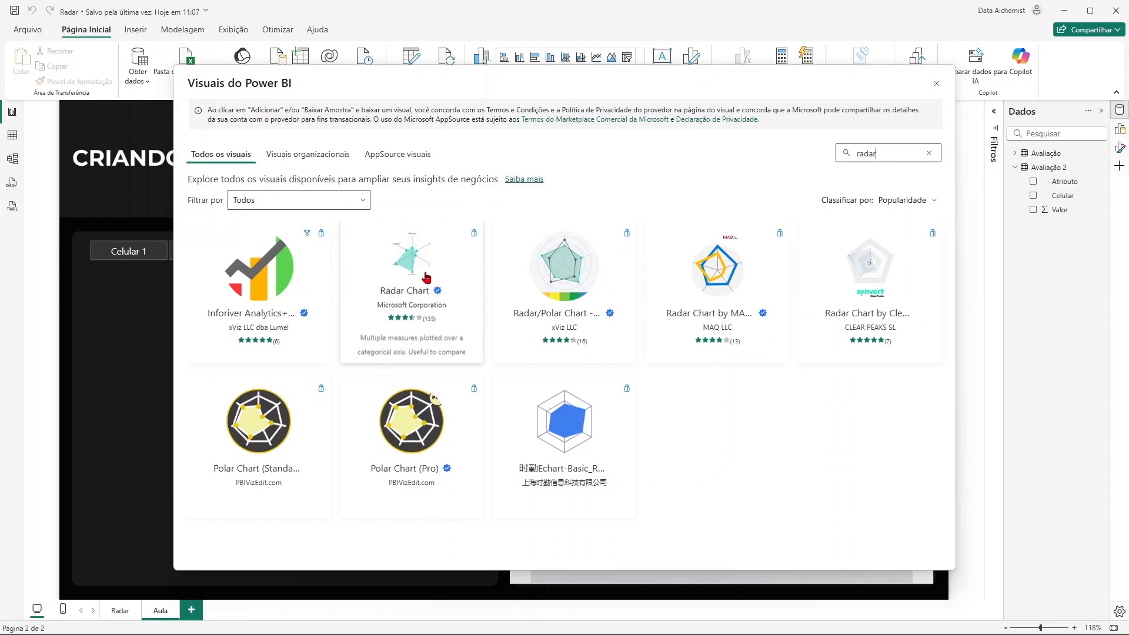
click(411, 257)
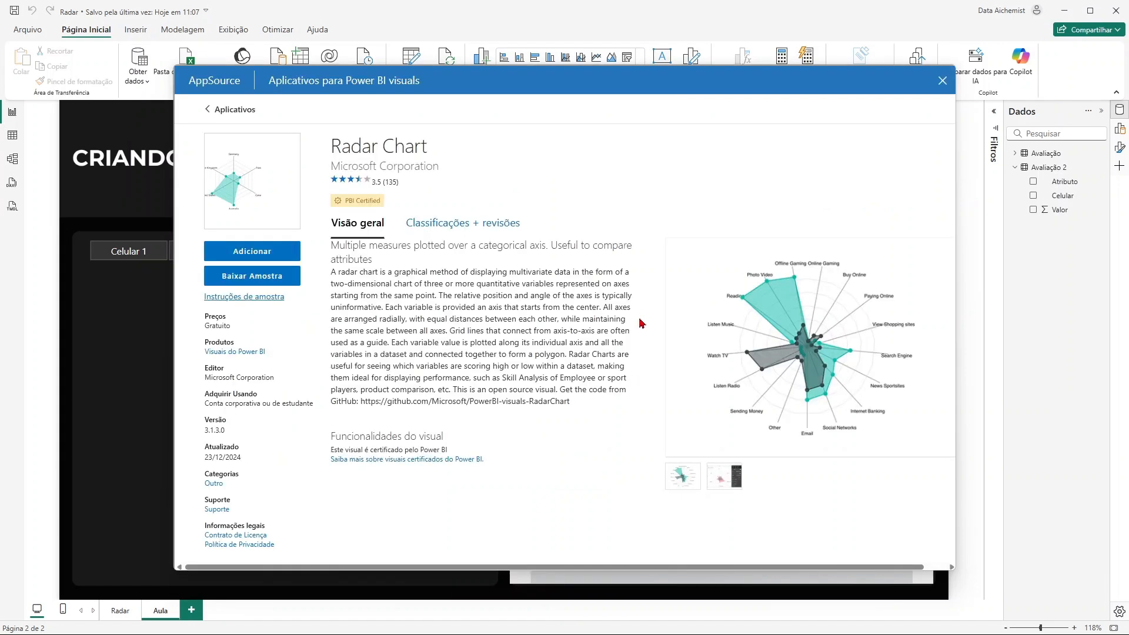
click(253, 253)
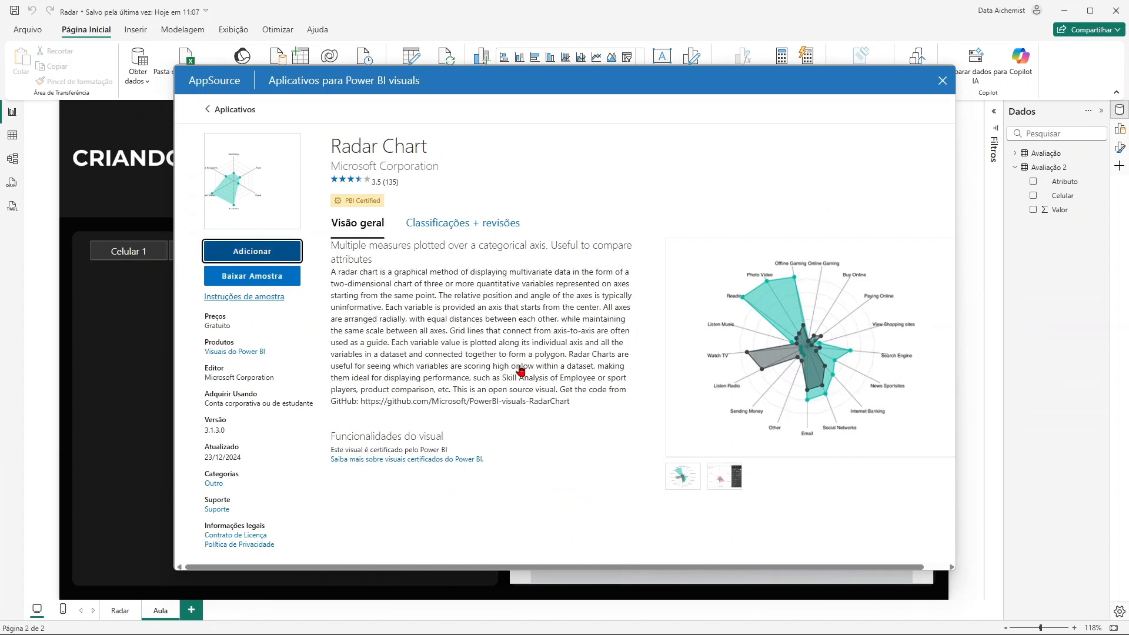
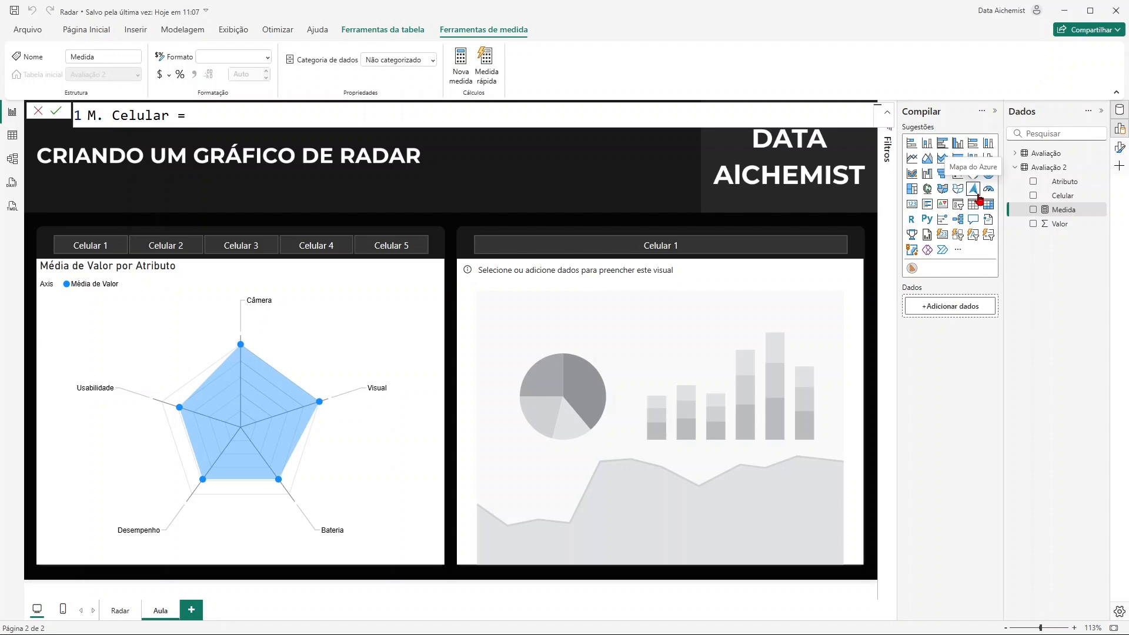
- Define the M. Celular measure as AVERAGE('Avaliação 2'[Valor]) and try to commit it under that name
text(ave)
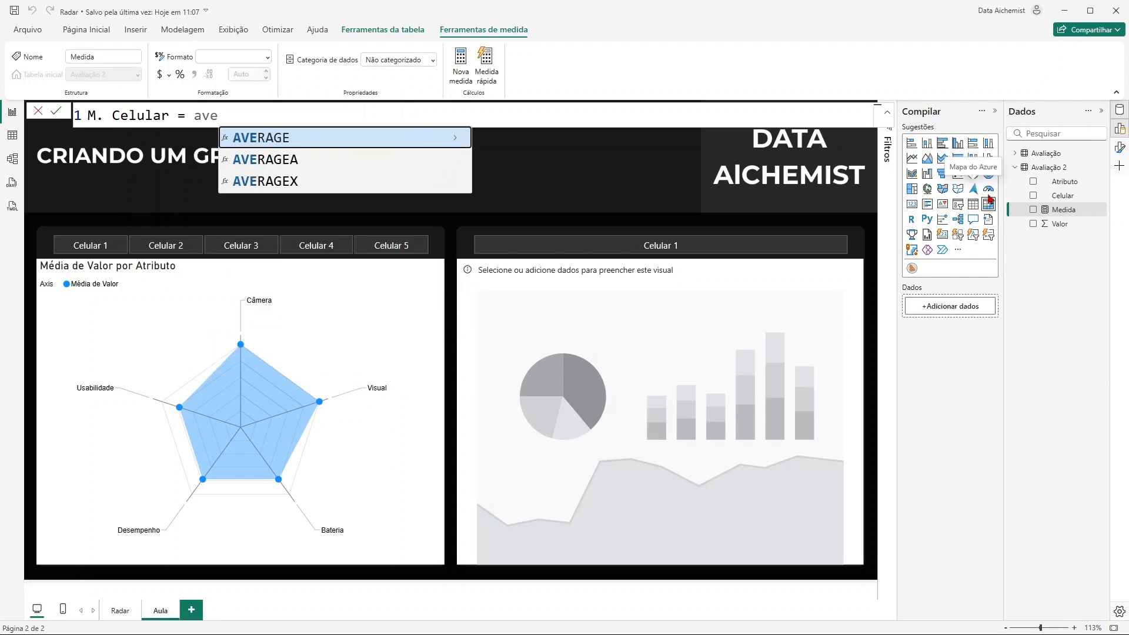
click(291, 142)
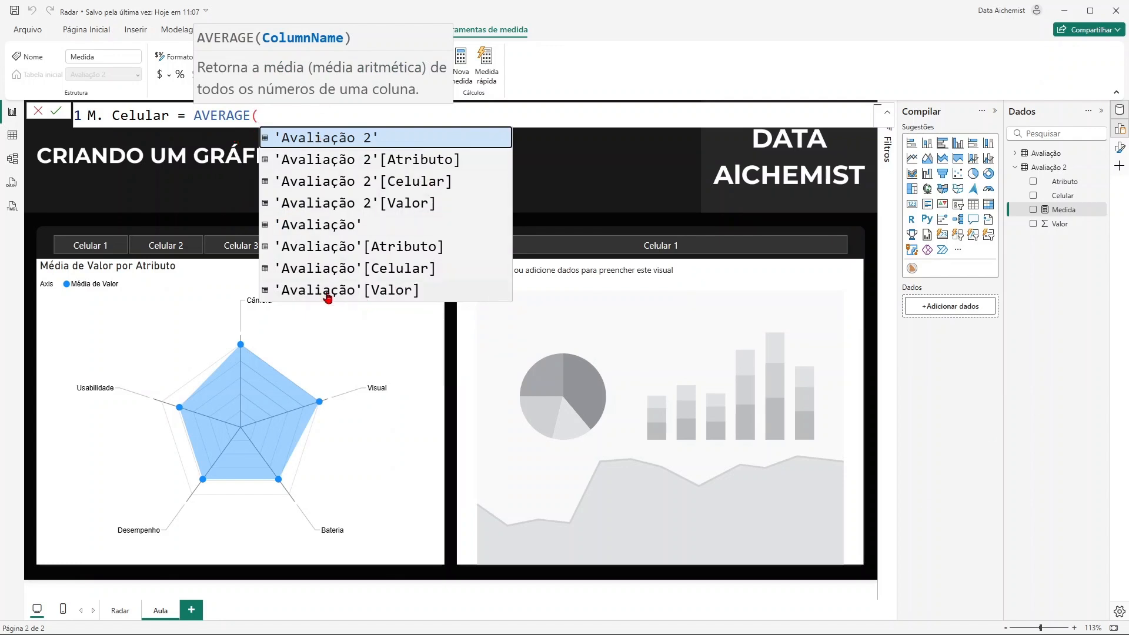
click(361, 204)
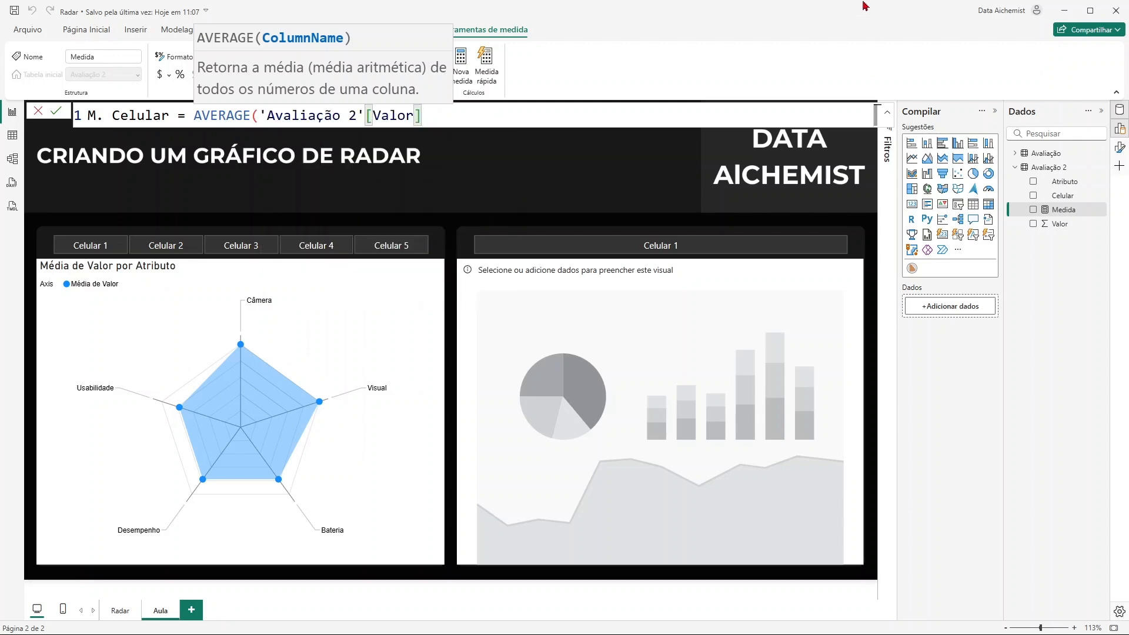
text())
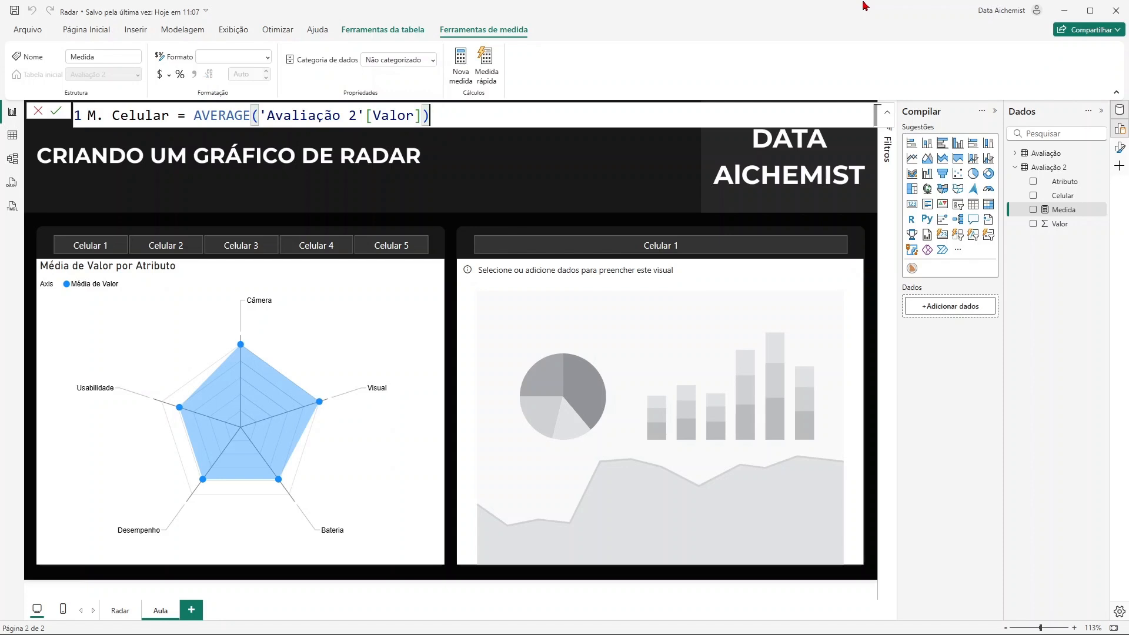
key(Return)
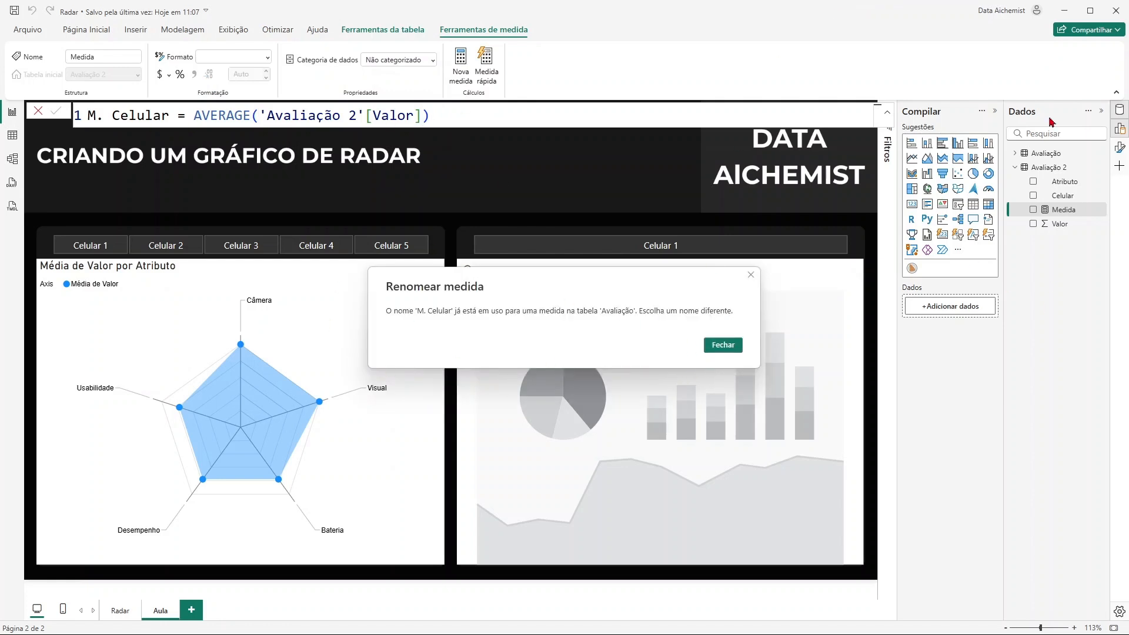
click(727, 346)
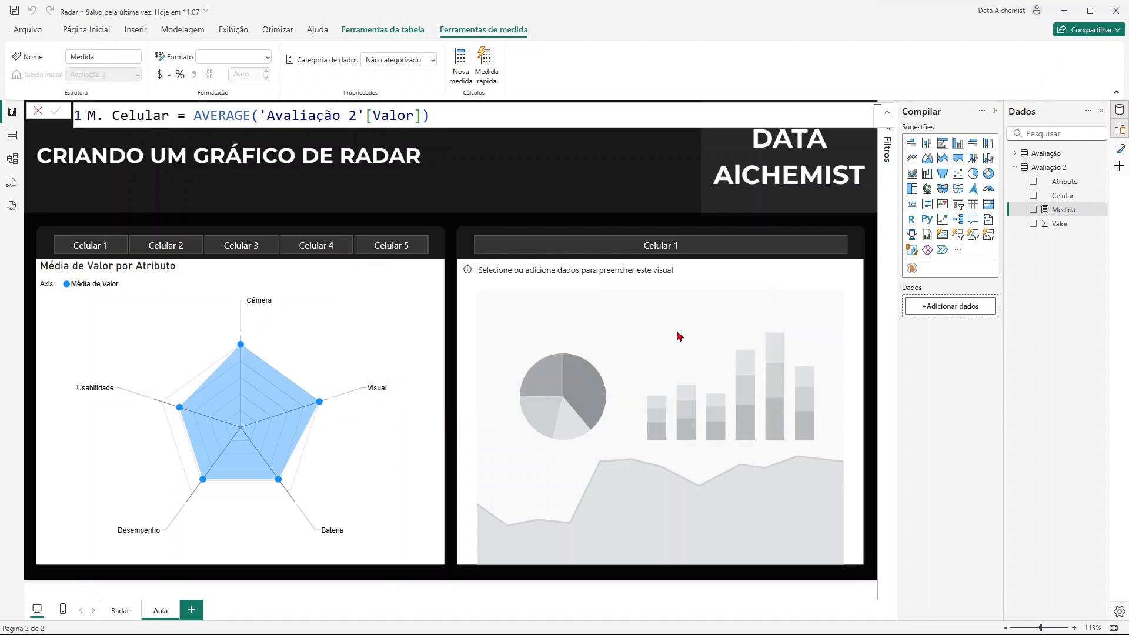
- Change the new measure's name to ME. Celular in its formula and commit it
click(97, 115)
text(E)
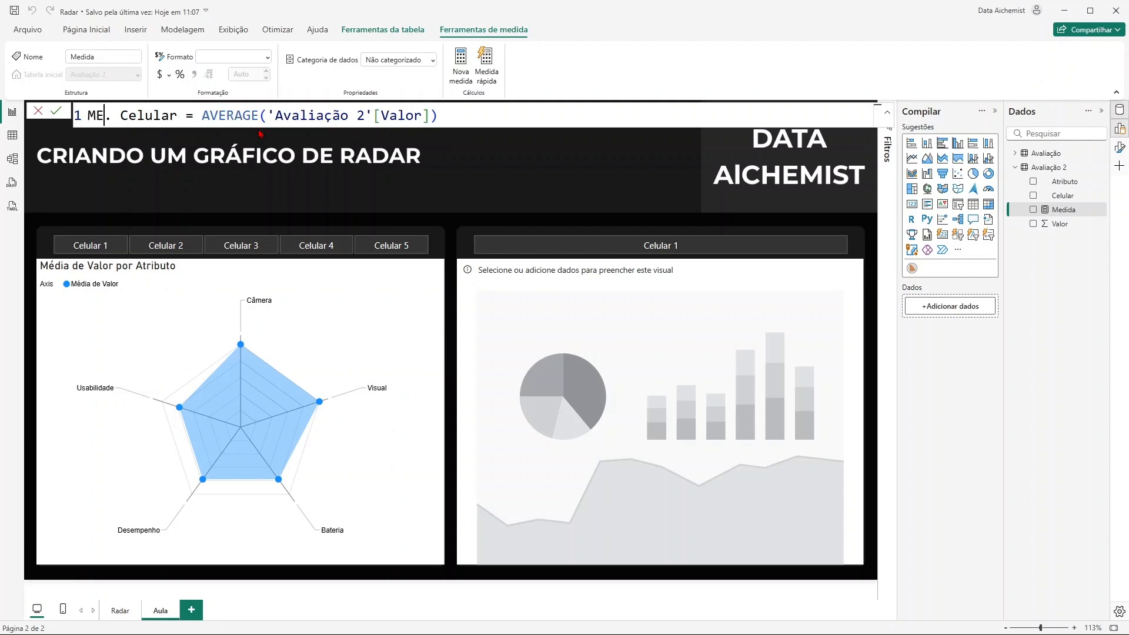
click(447, 117)
key(Return)
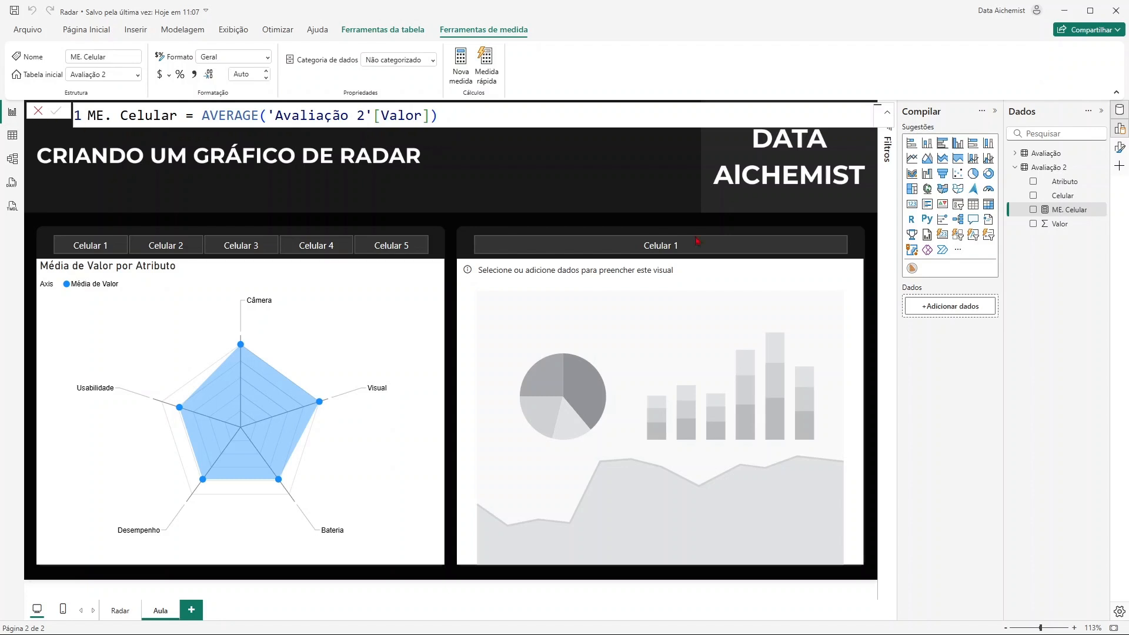
- Replace the average of Valor on the first radar chart's Y axis with the ME. Celular measure
click(399, 428)
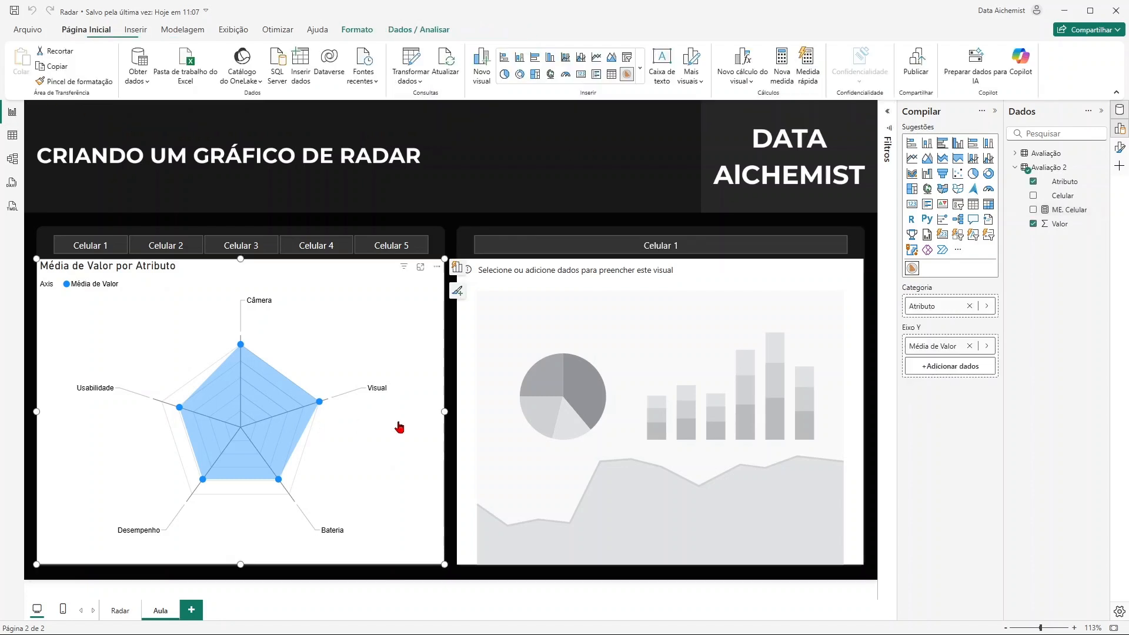
click(986, 348)
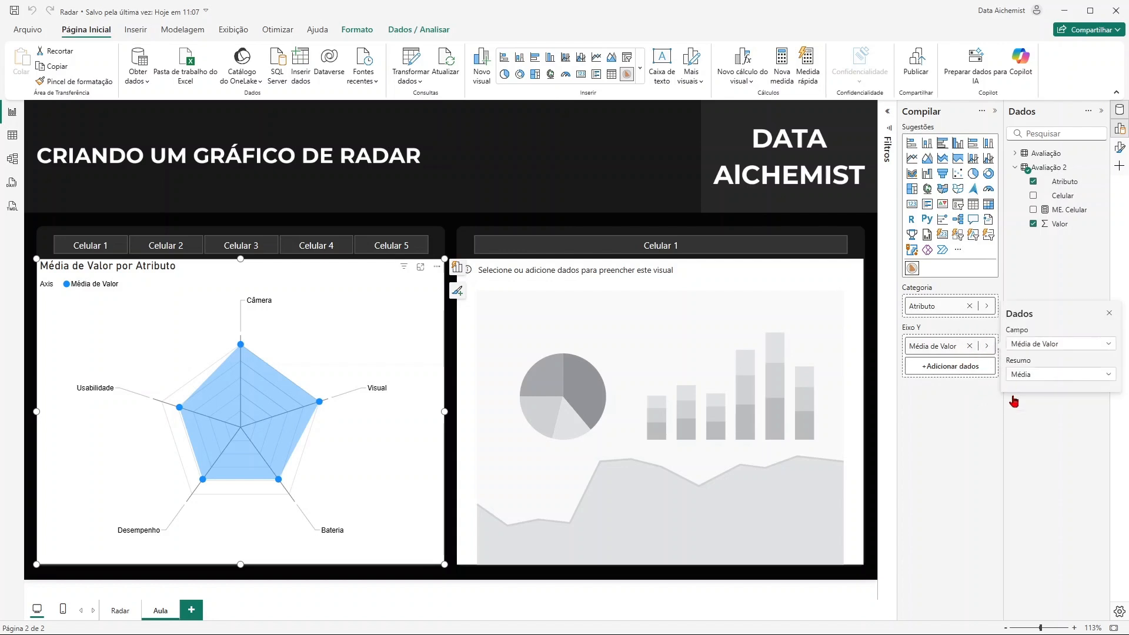
click(971, 347)
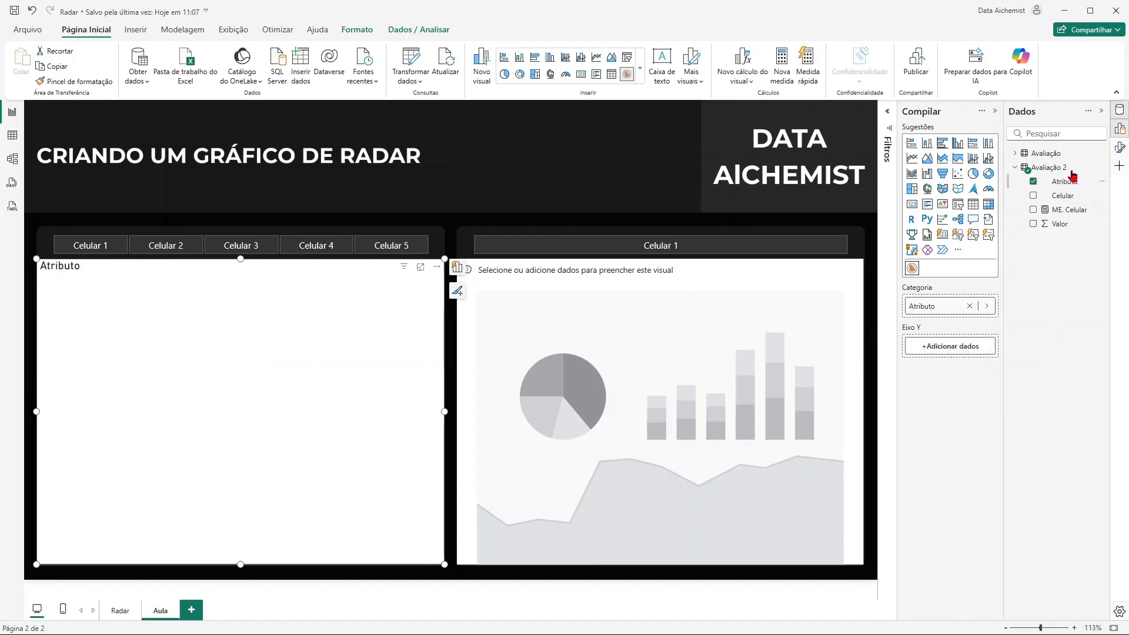
click(1069, 210)
drag(1069, 212, 962, 346)
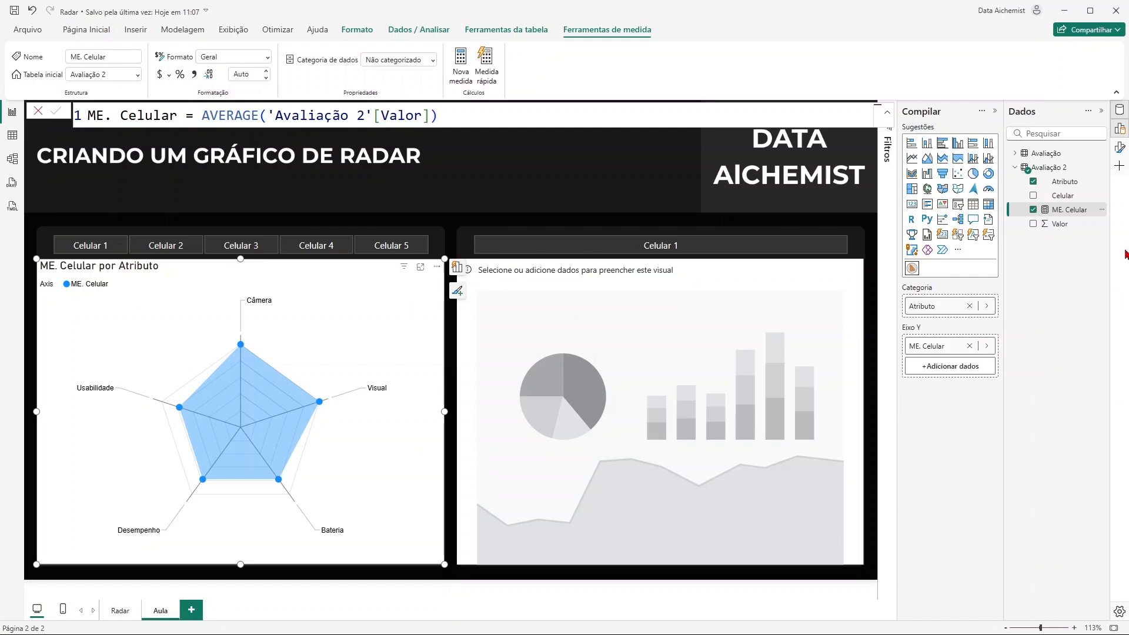
- Change the ME. Celular measure's name to ME. Celular 1 in its formula
right_click(1060, 172)
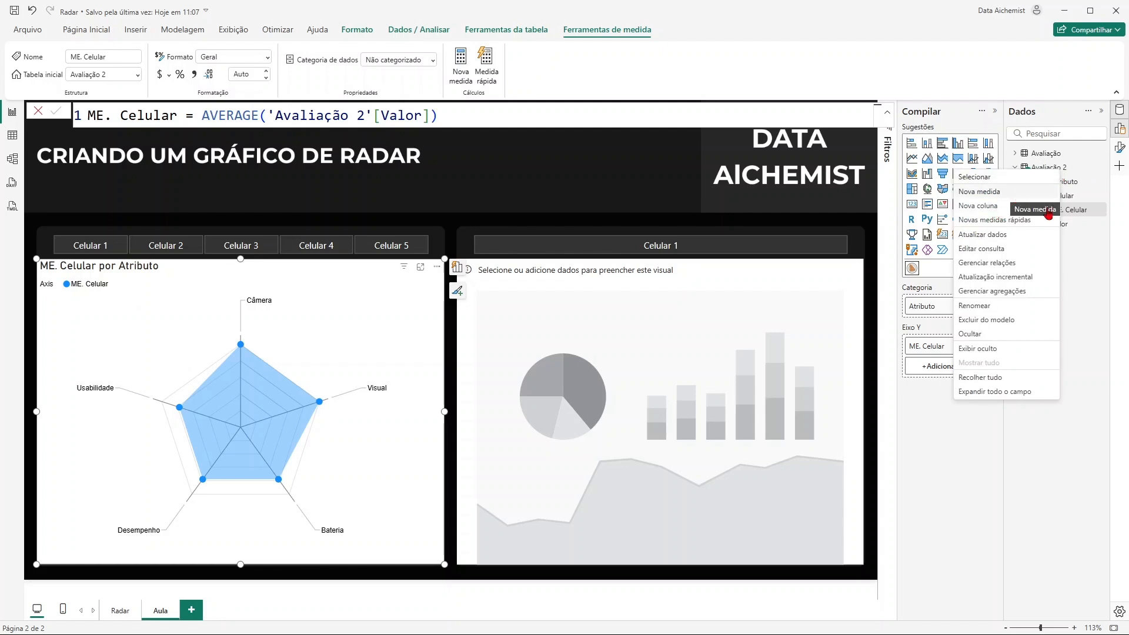
click(1087, 272)
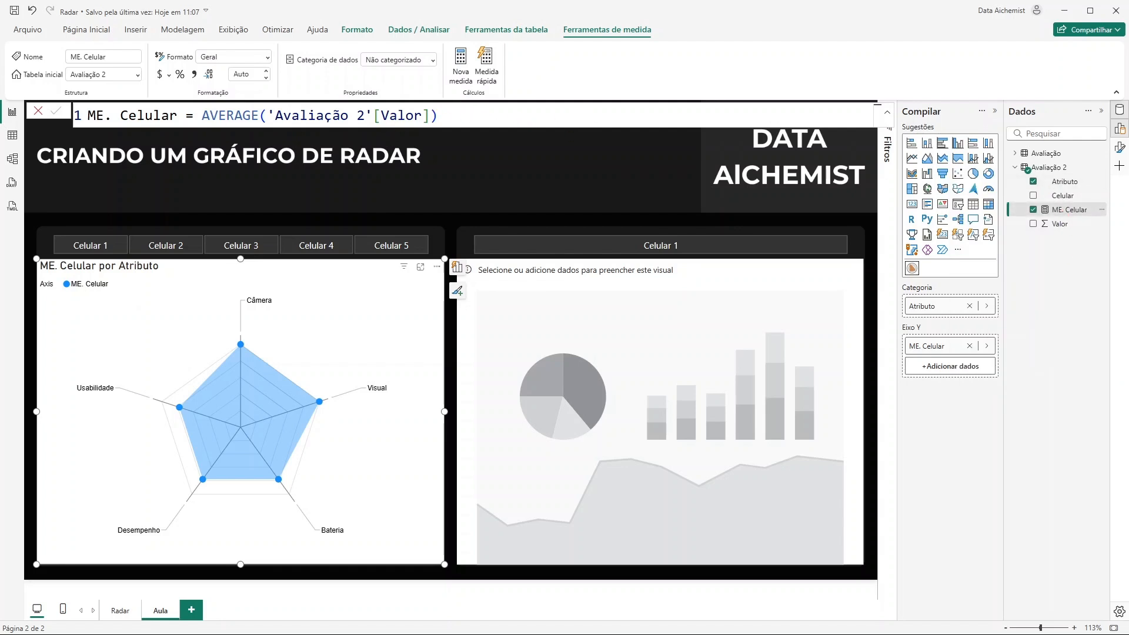
click(111, 115)
key(Right)
key(Right)
key(Right)
key(Right)
key(Right)
key(Right)
key(Right)
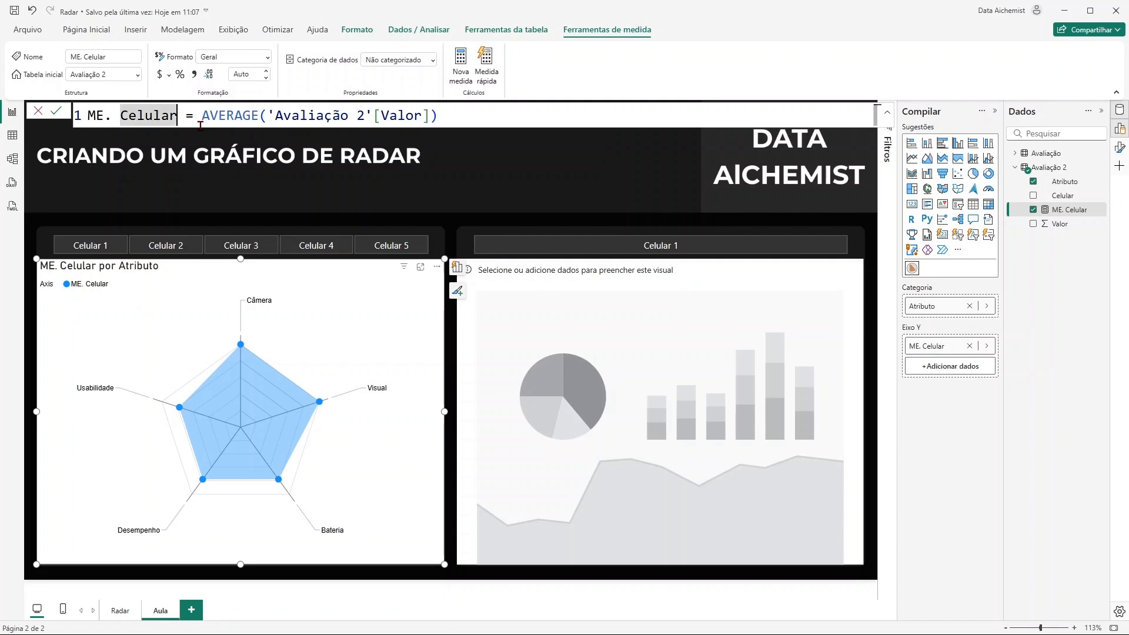
text(1)
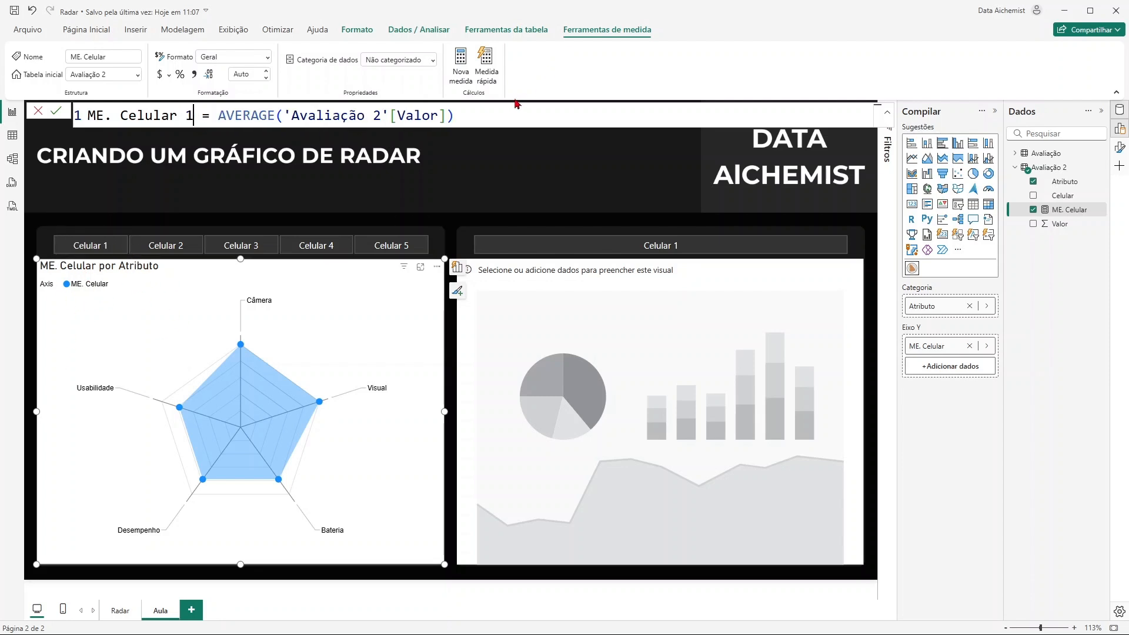
- Delete the whole AVERAGE expression after the equals sign in the ME. Celular 1 formula
click(499, 114)
key(BackSpace)
key(BackSpace)
key(BackSpace)
key(BackSpace)
key(BackSpace)
key(BackSpace)
key(BackSpace)
key(BackSpace)
key(BackSpace)
key(BackSpace)
key(BackSpace)
key(BackSpace)
key(BackSpace)
key(BackSpace)
key(BackSpace)
key(BackSpace)
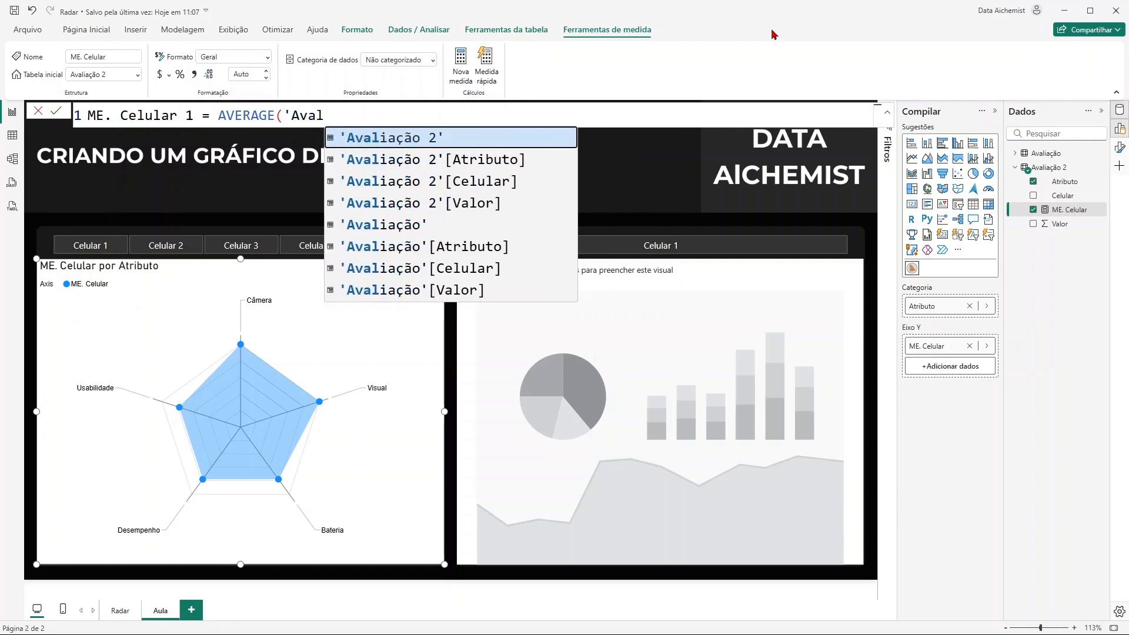
key(BackSpace)
key(BackSpace)
key(BackSpace)
key(BackSpace)
key(BackSpace)
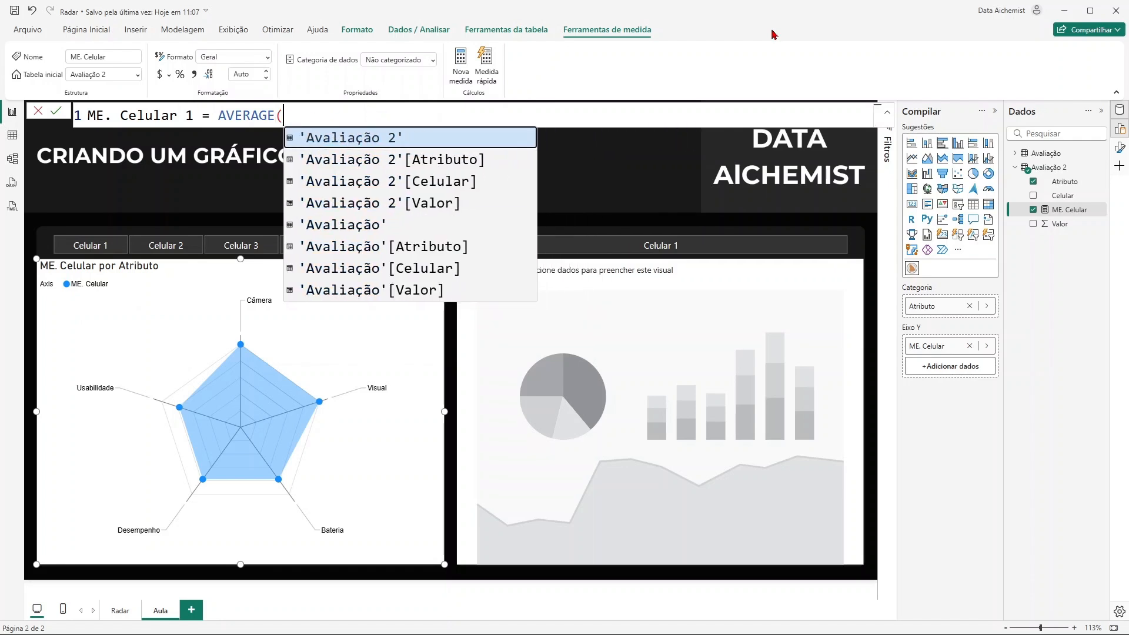
key(BackSpace)
key(BackSpace)
key(BackSpace)
key(BackSpace)
key(BackSpace)
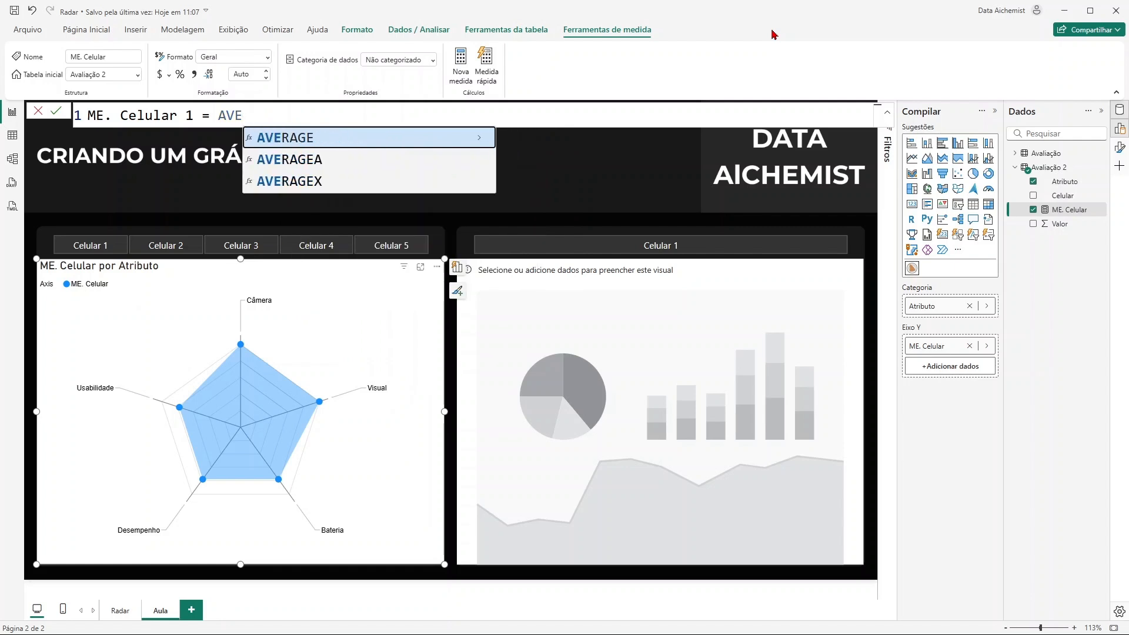
key(BackSpace)
key(BackSpace)
key(BackSpace)
key(BackSpace)
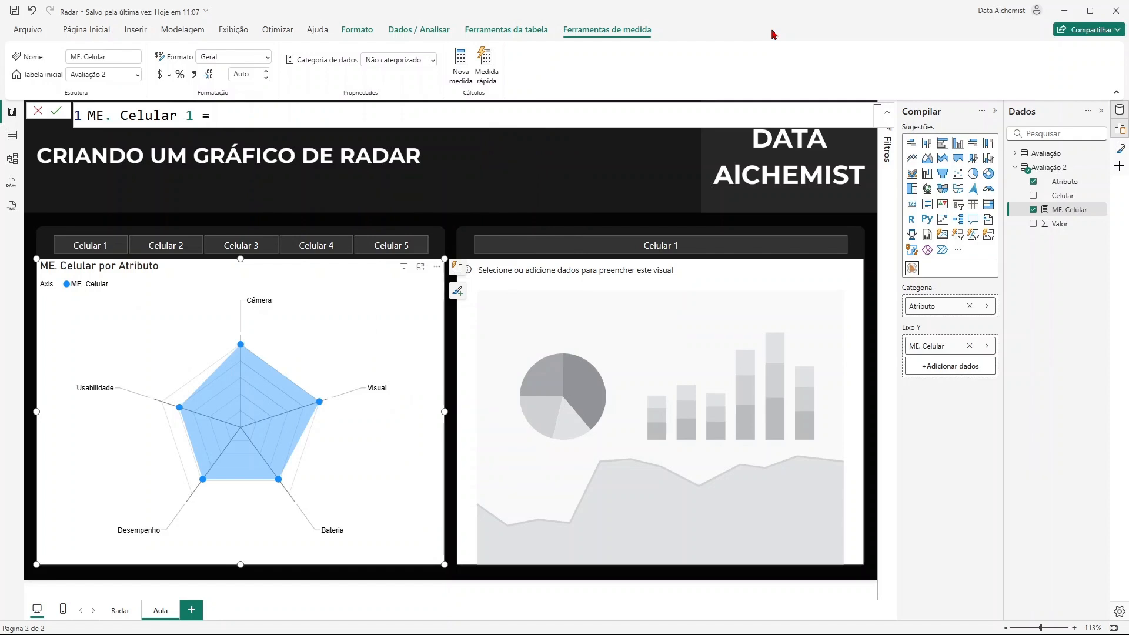
- Begin the ME. Celular 1 expression with the CALCULATE function on an indented second line
key(shift+Return)
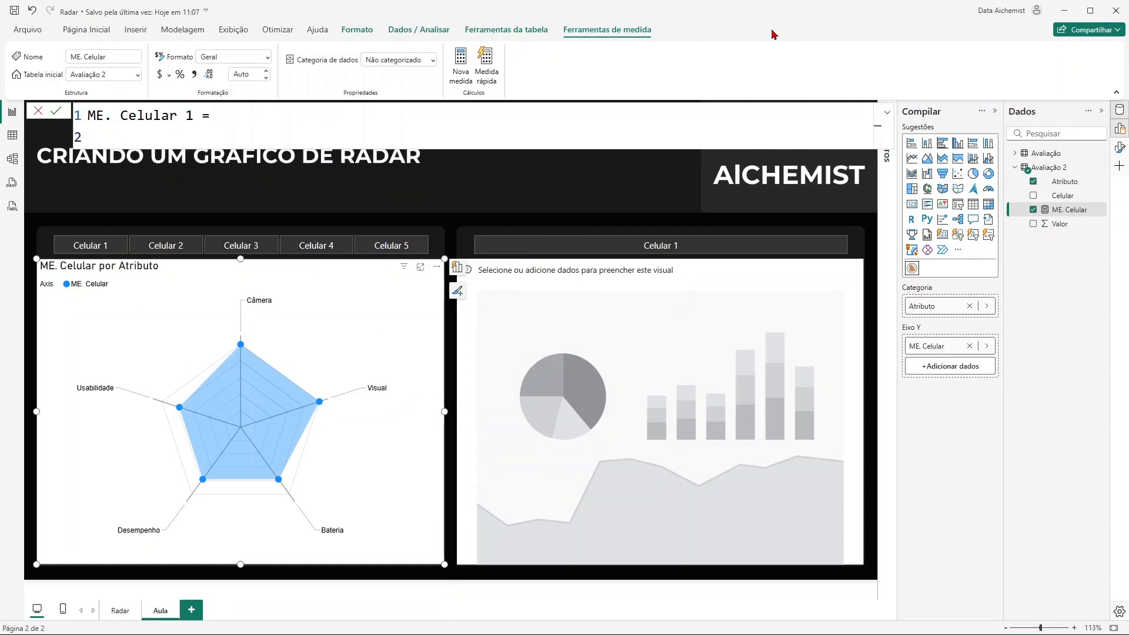
key(Tab)
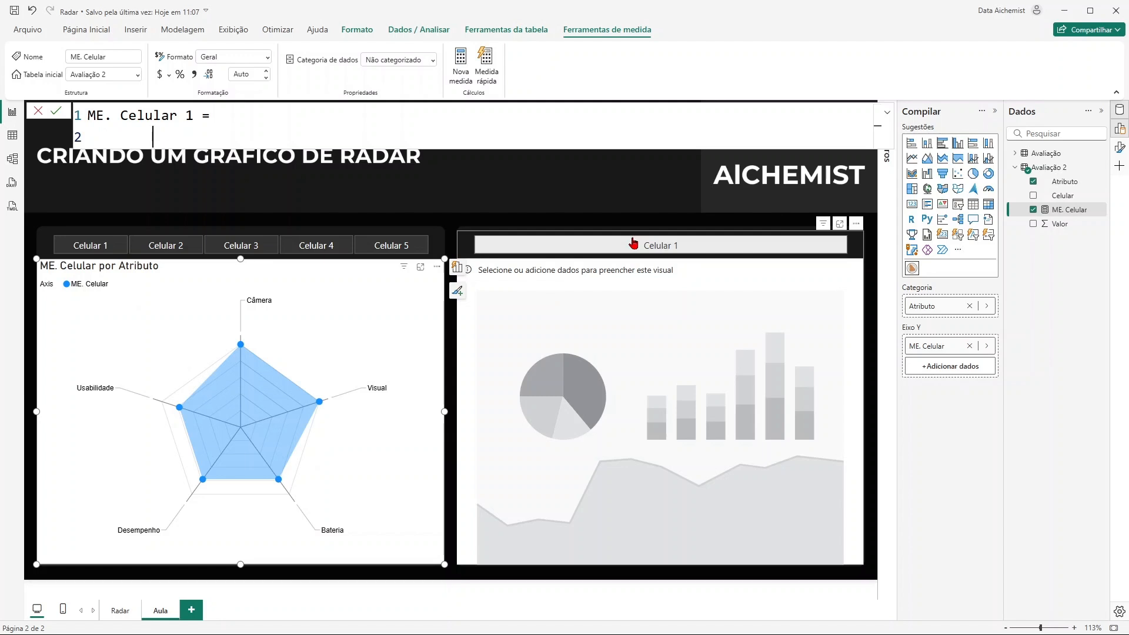
text(ca)
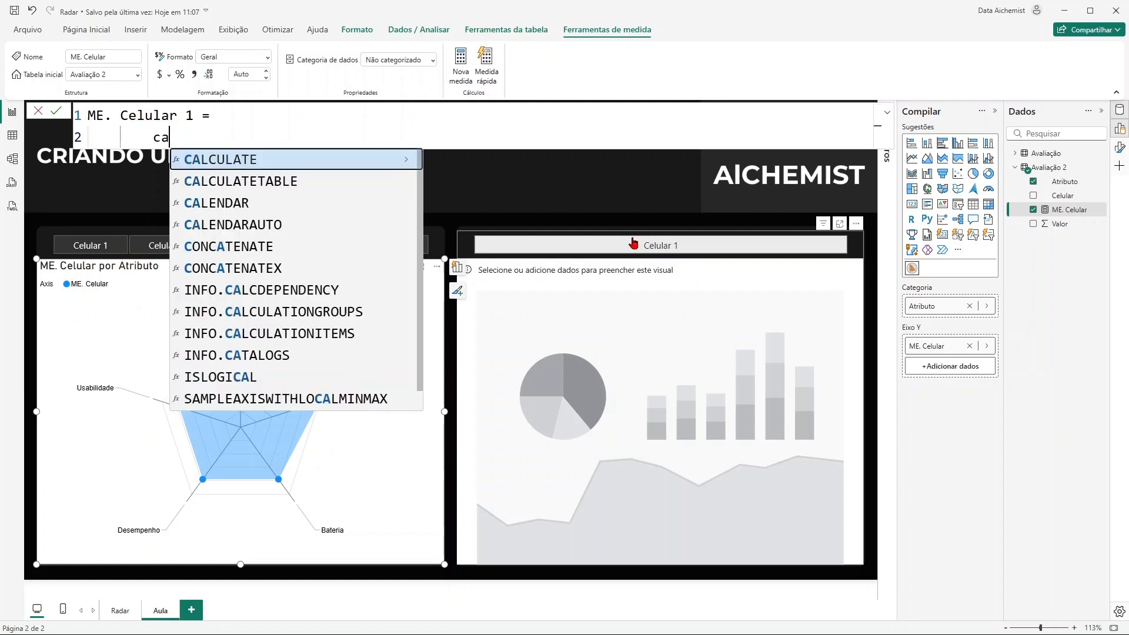
click(238, 165)
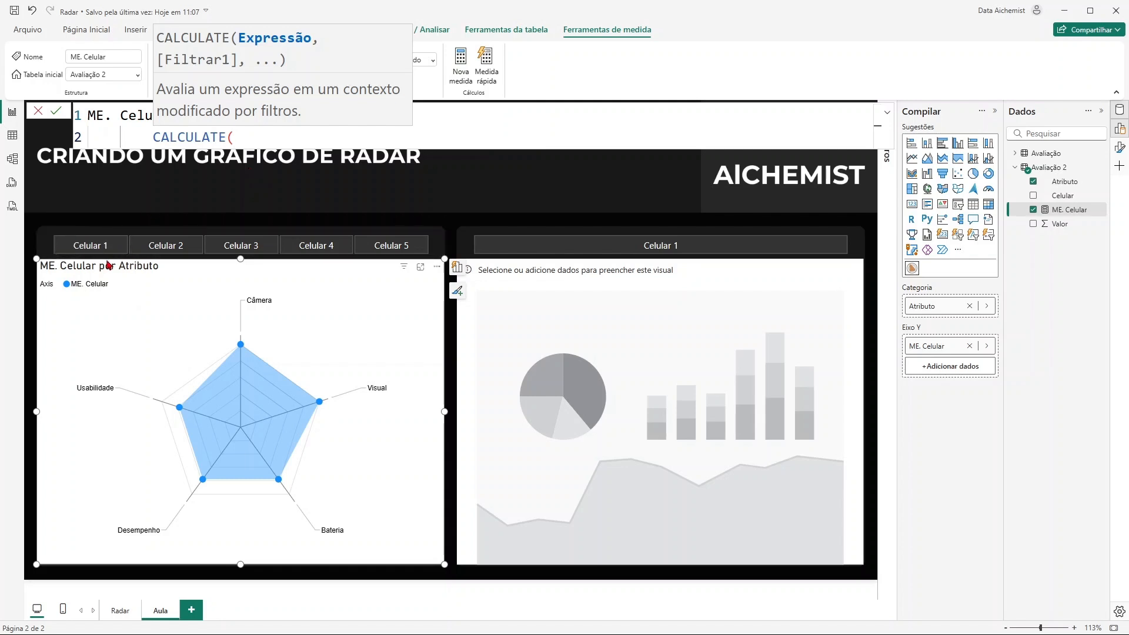
click(85, 252)
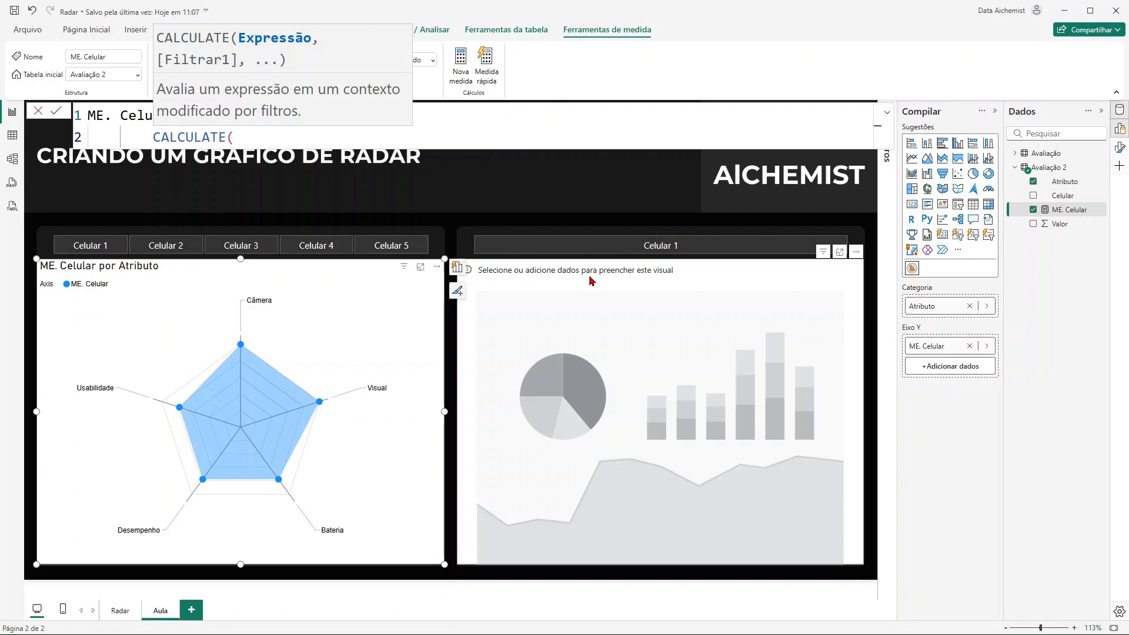
- Enter AVERAGE('Avaliação 2'[Valor]) followed by a comma as CALCULATE's expression on a new line
key(shift+Return)
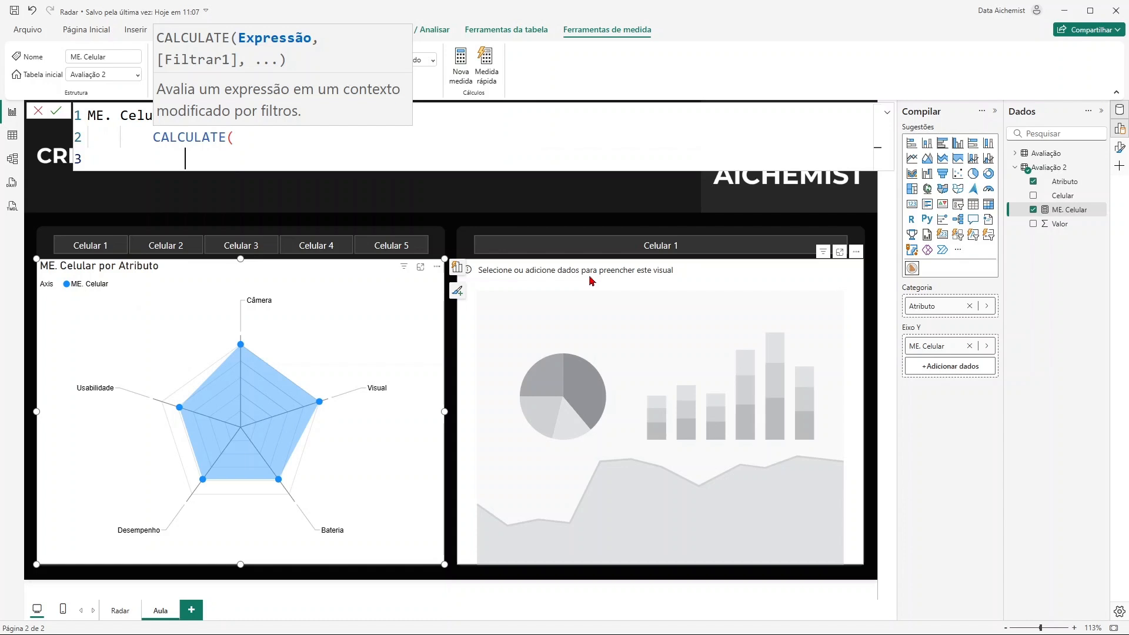
text(ave)
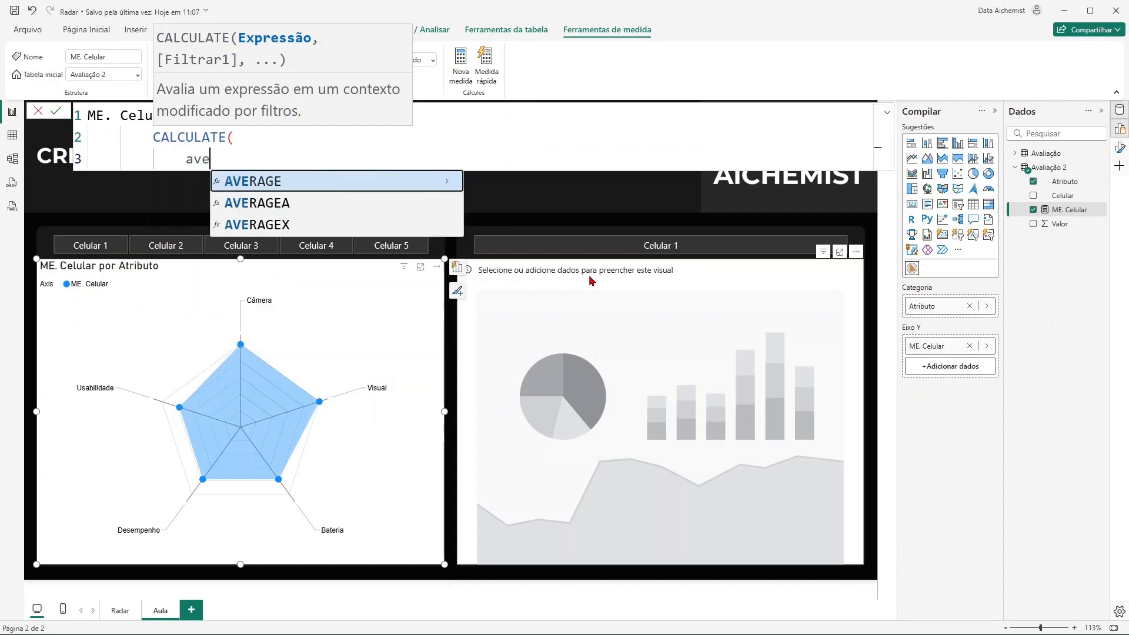
click(296, 182)
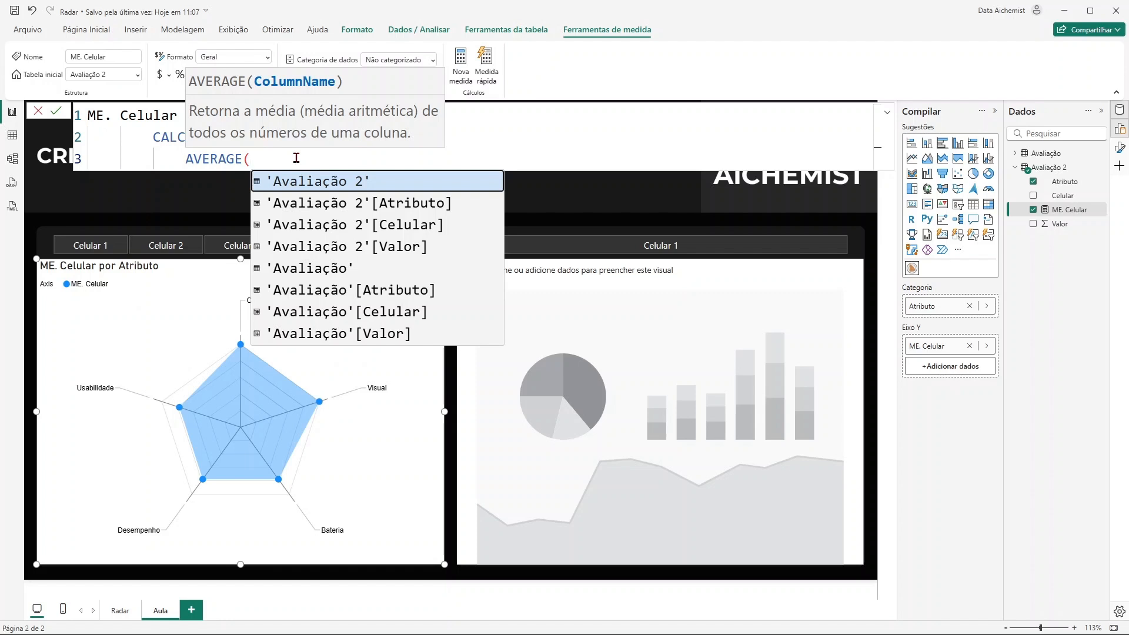
click(367, 245)
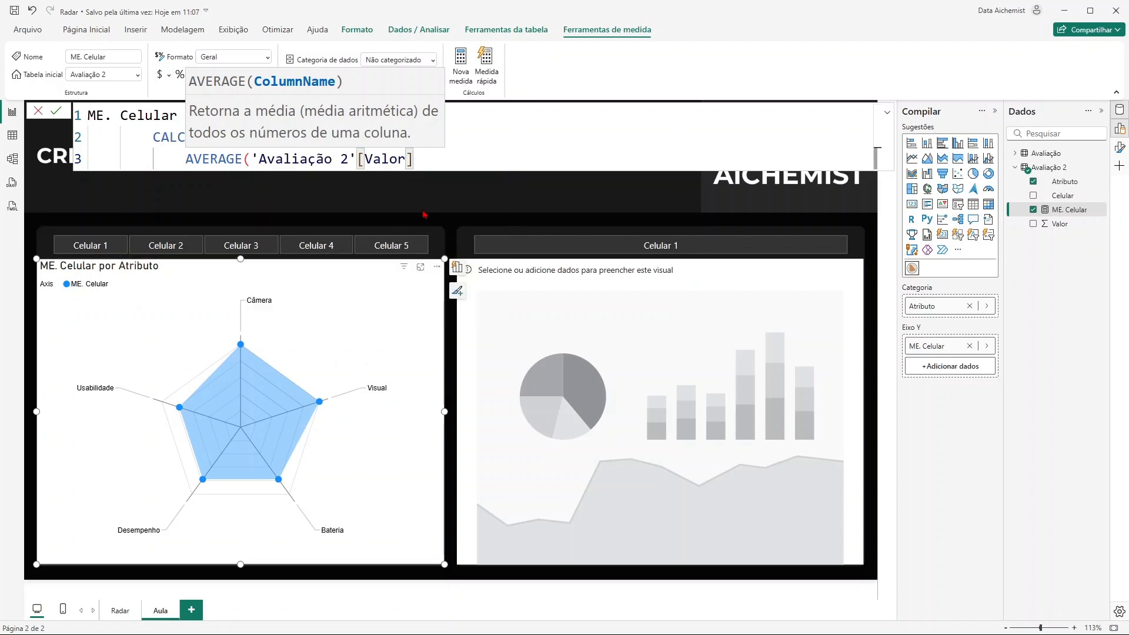
text())
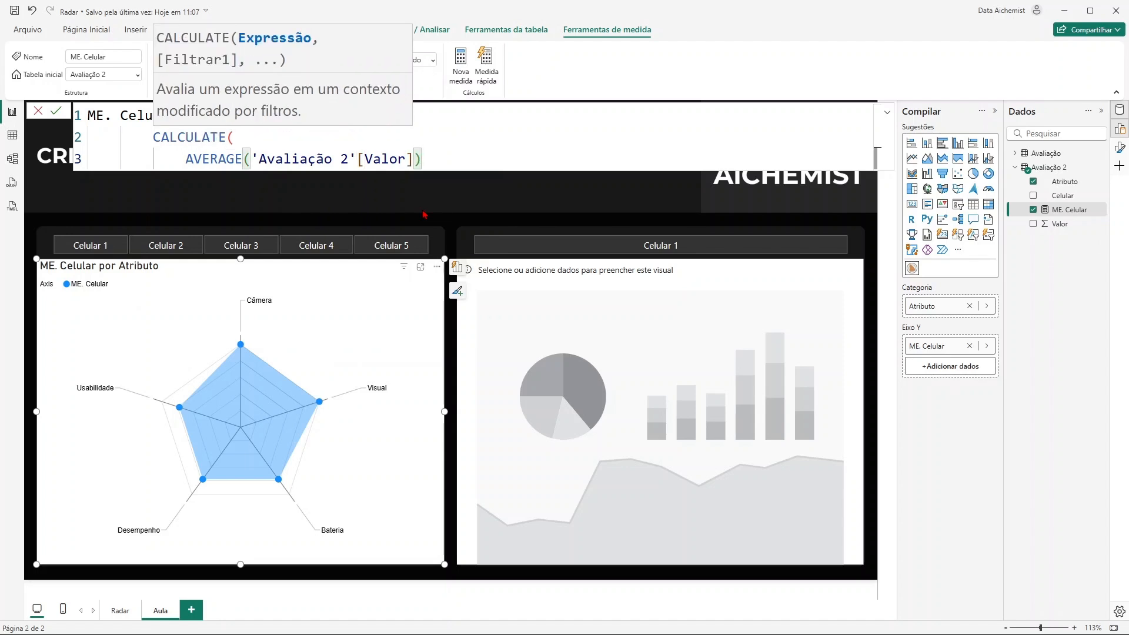
text(,)
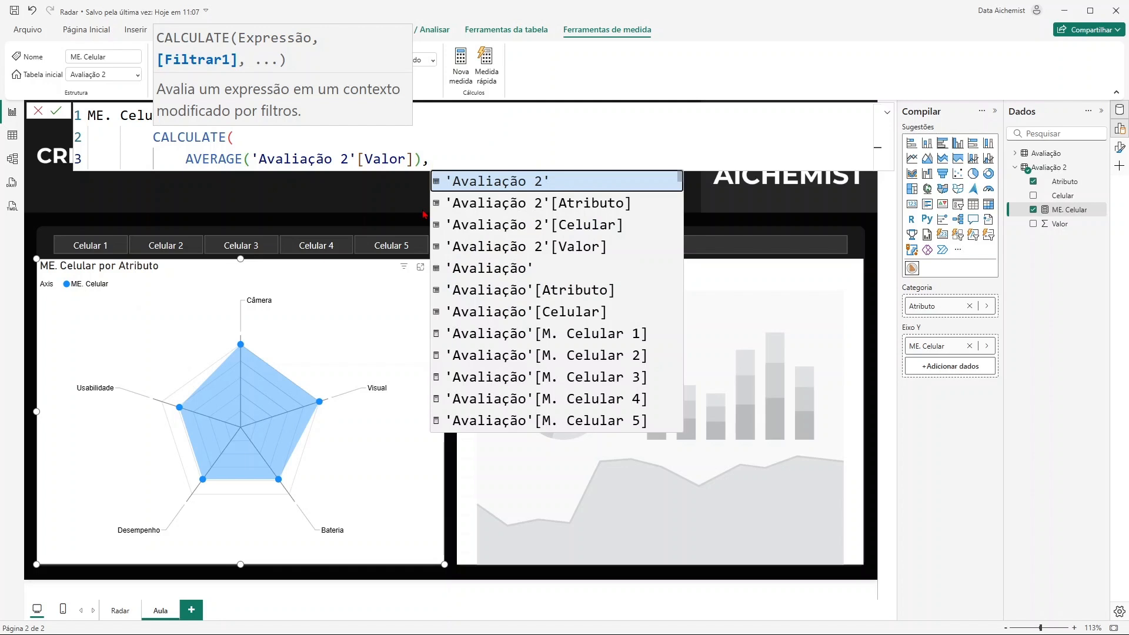
- Add a FILTER function on a new line as CALCULATE's filter, with 'Avaliação 2' as its table argument
key(shift+Return)
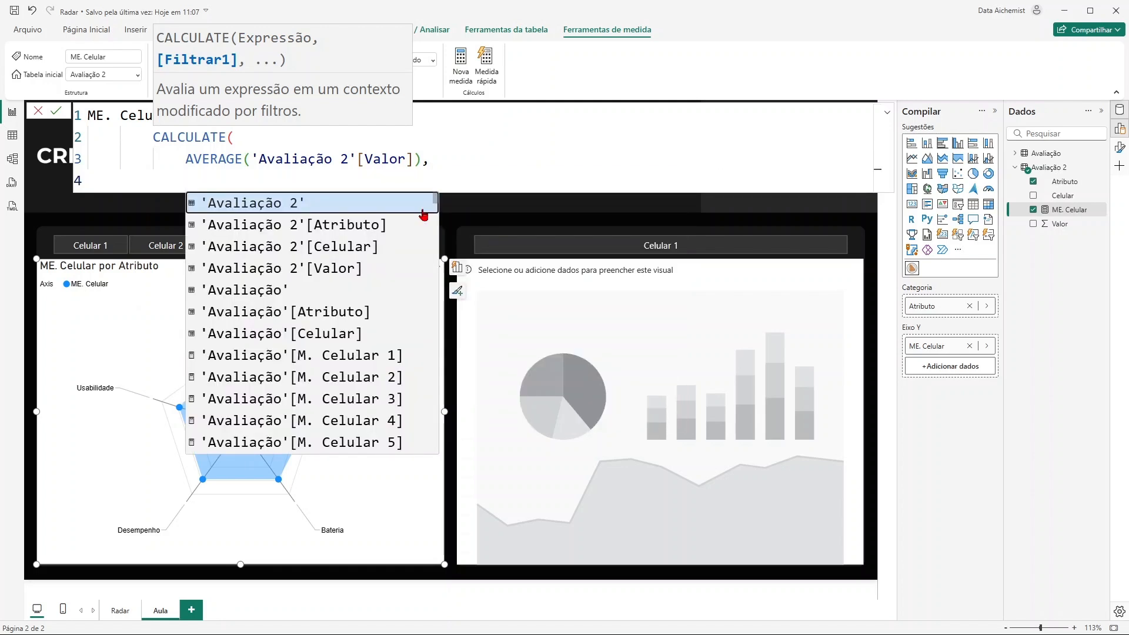
text(fil)
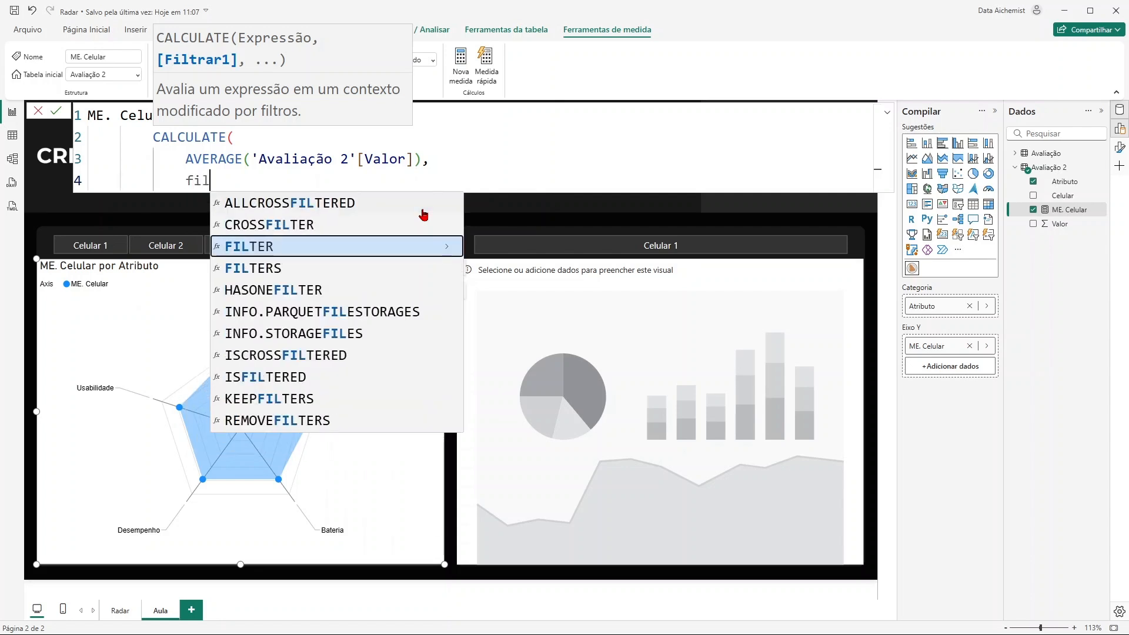
key(Down)
key(Up)
key(Tab)
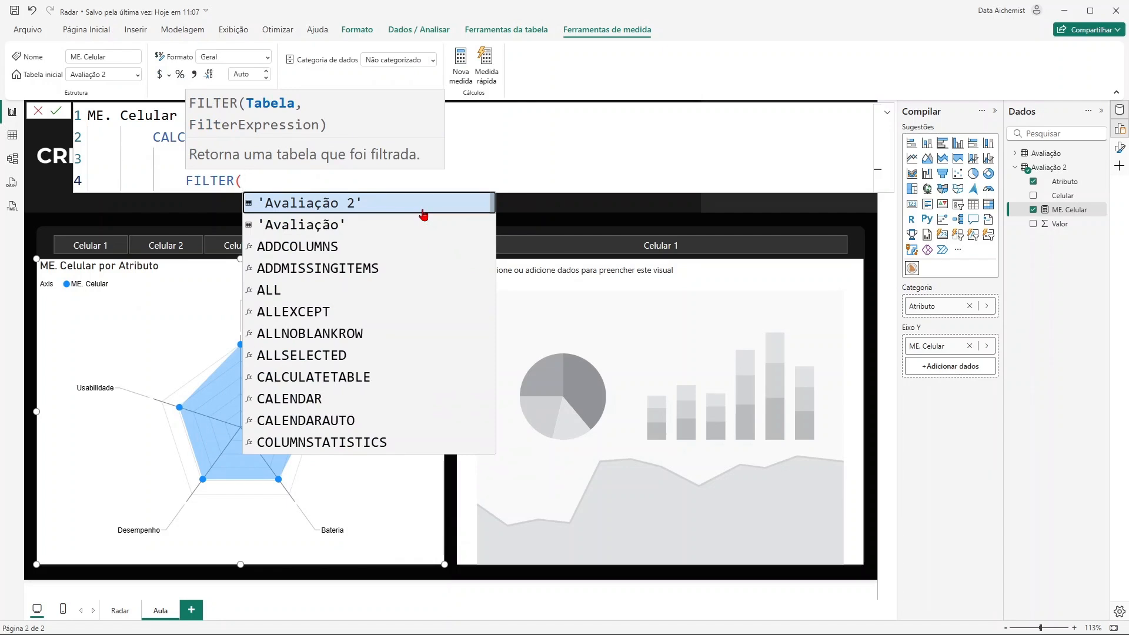
click(327, 206)
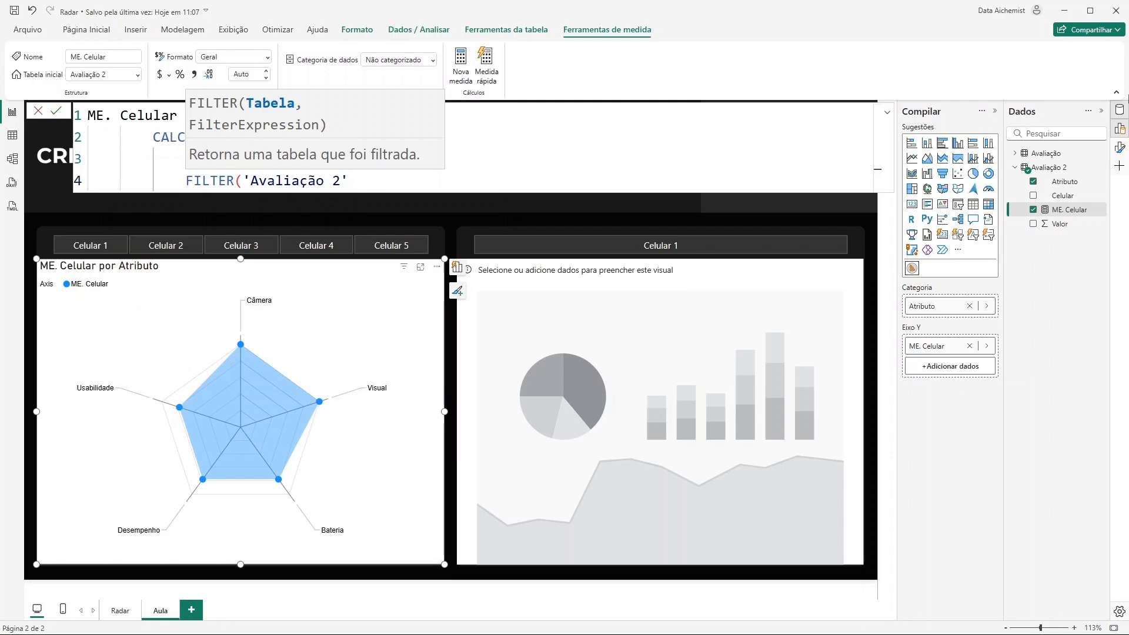
text(,)
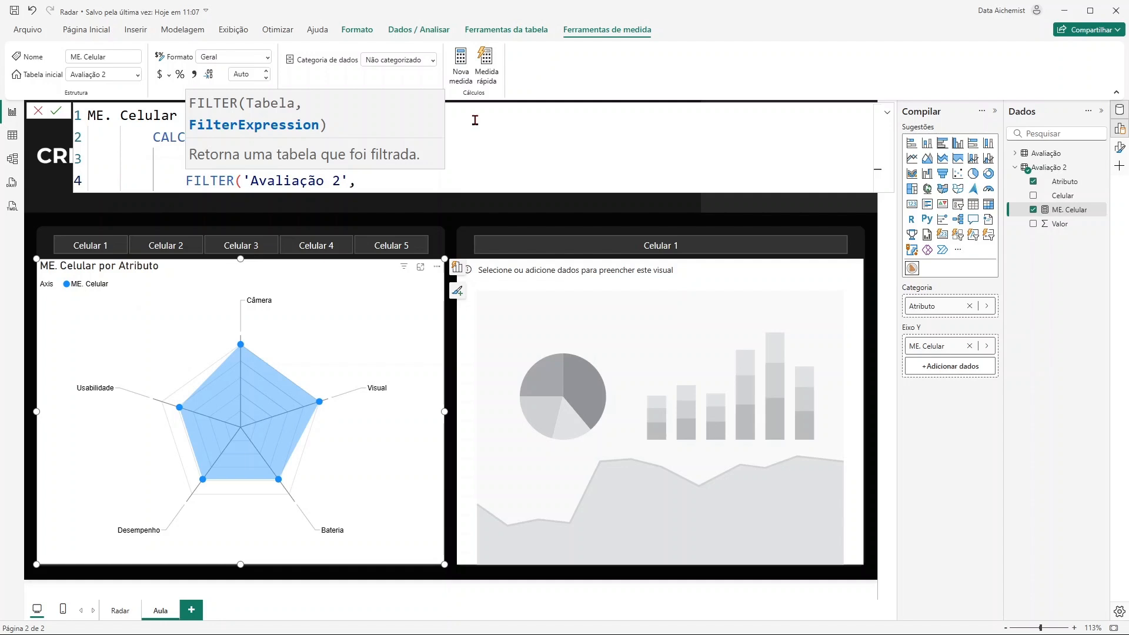
- Set the FILTER condition to 'Avaliação 2'[Celular] = "Celular 1" and close the function's parenthesis
text(ava)
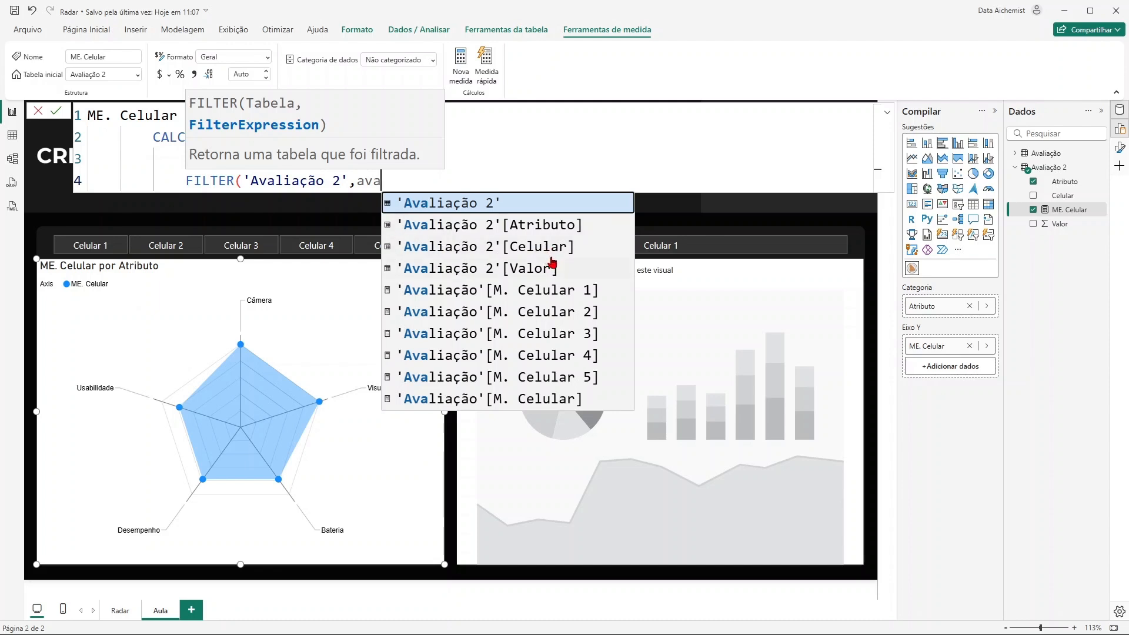
click(492, 247)
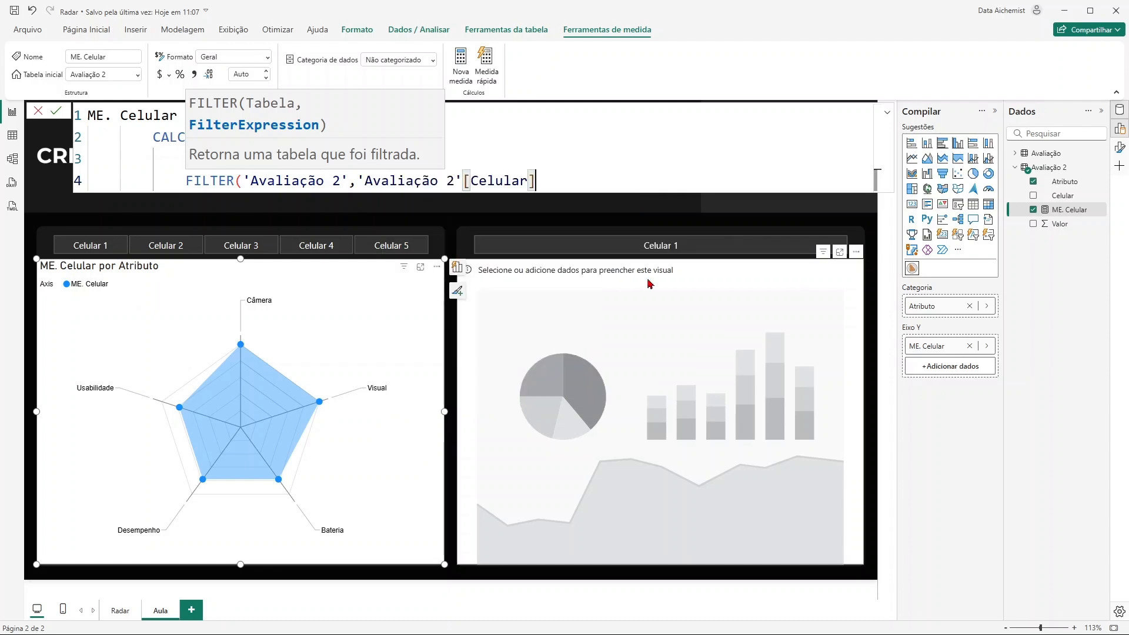
text(=)
text("C)
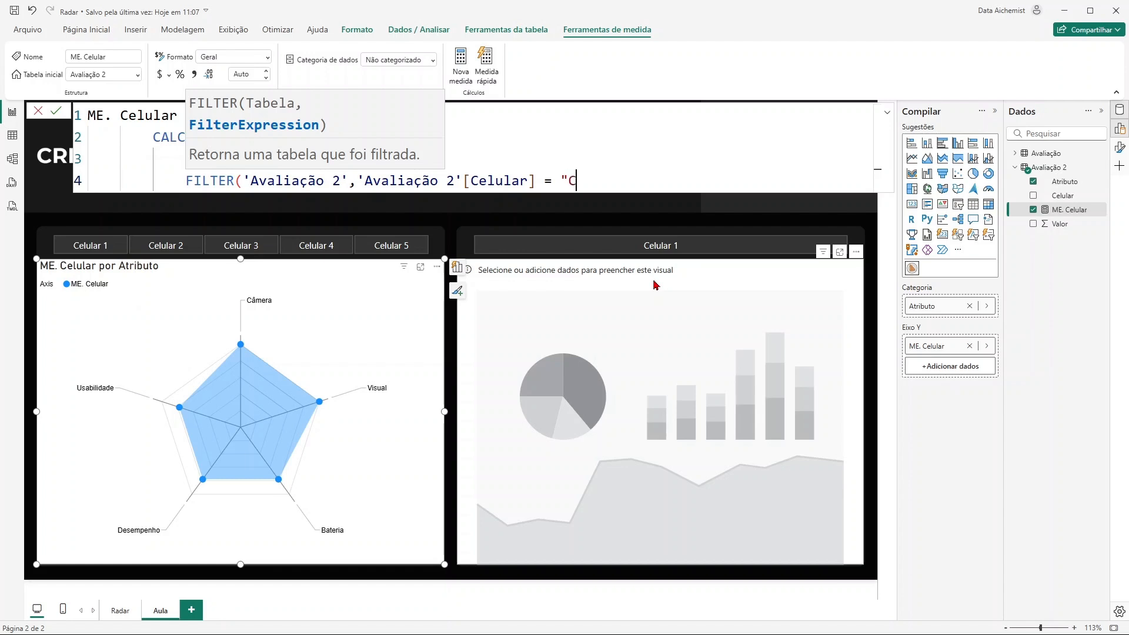
text(elular 1")
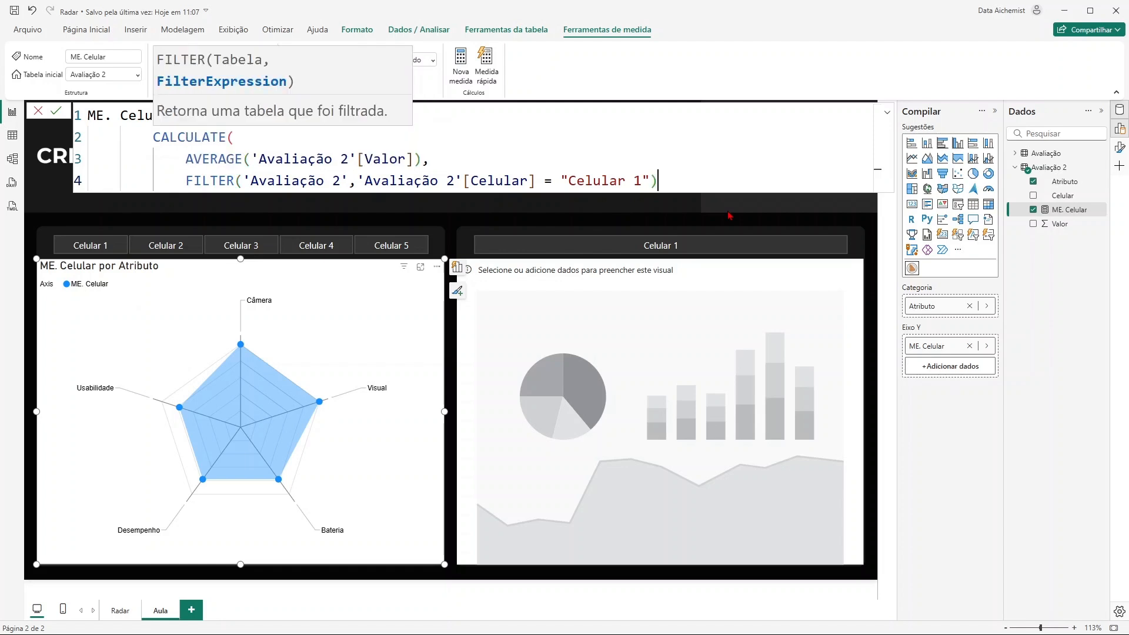
text())
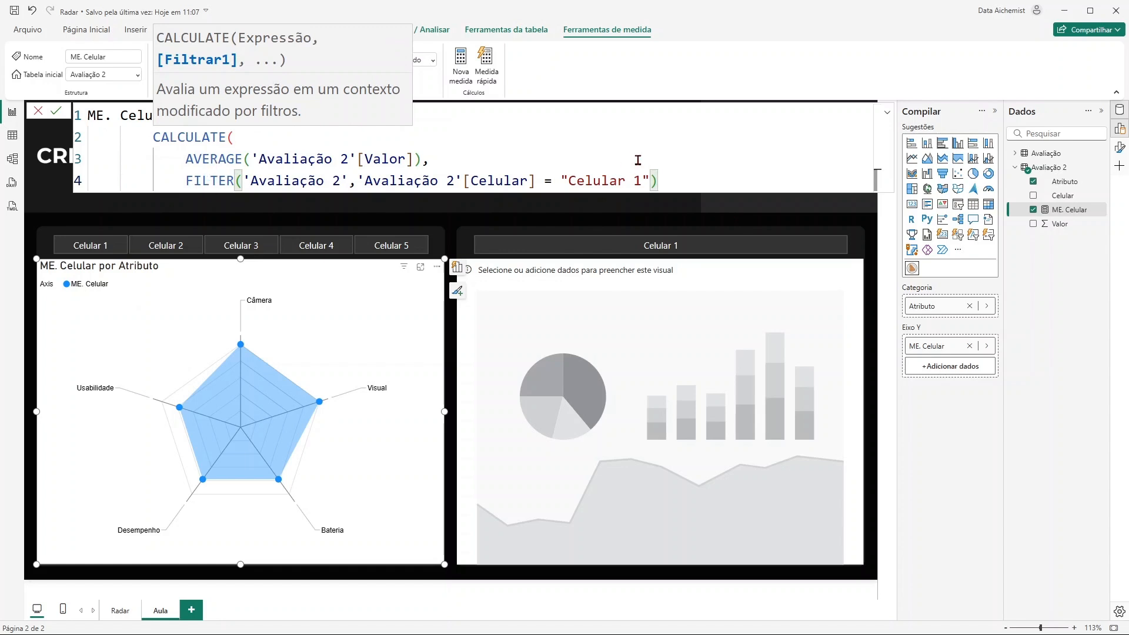
- Close CALCULATE's parenthesis on its own line, commit the ME. Celular 1 measure and leave the formula editor
key(shift+Return)
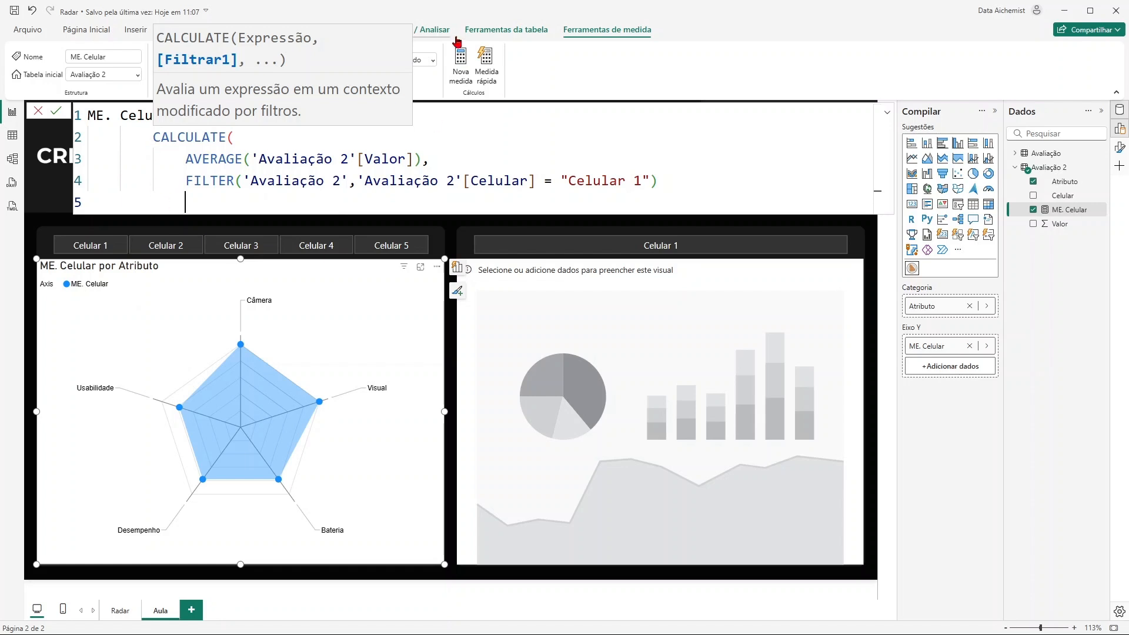
key(BackSpace)
text())
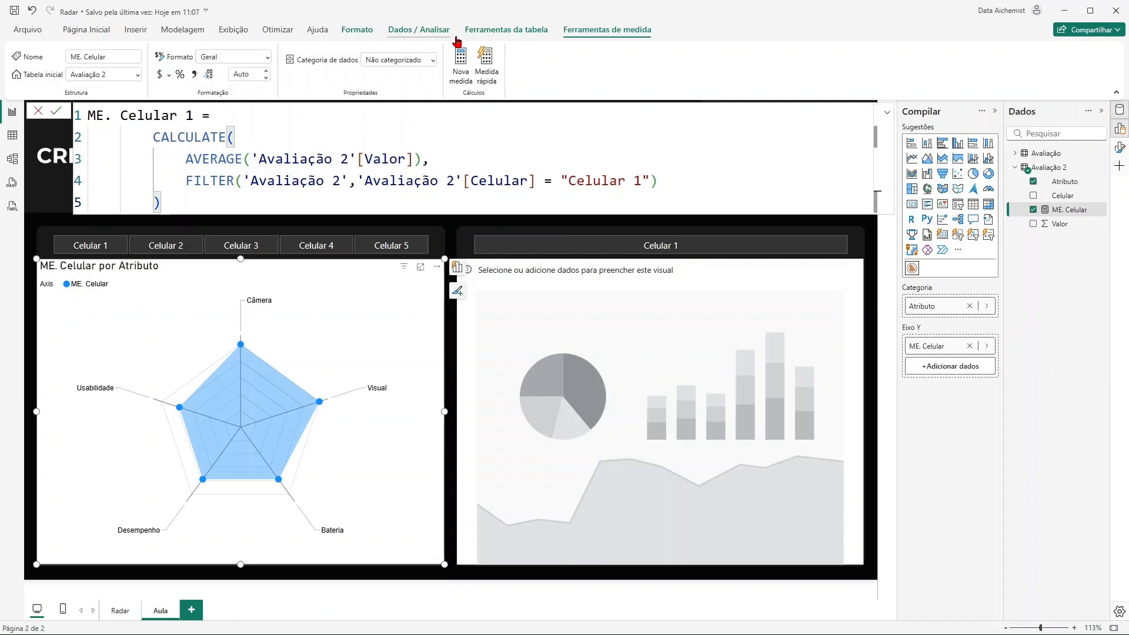
key(Return)
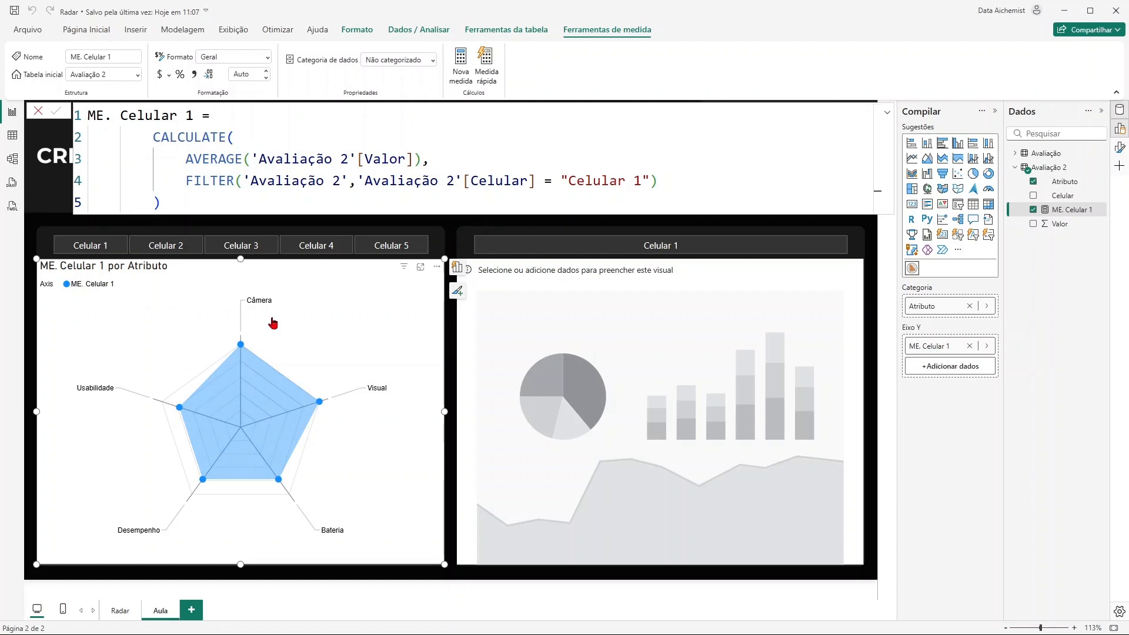
click(38, 111)
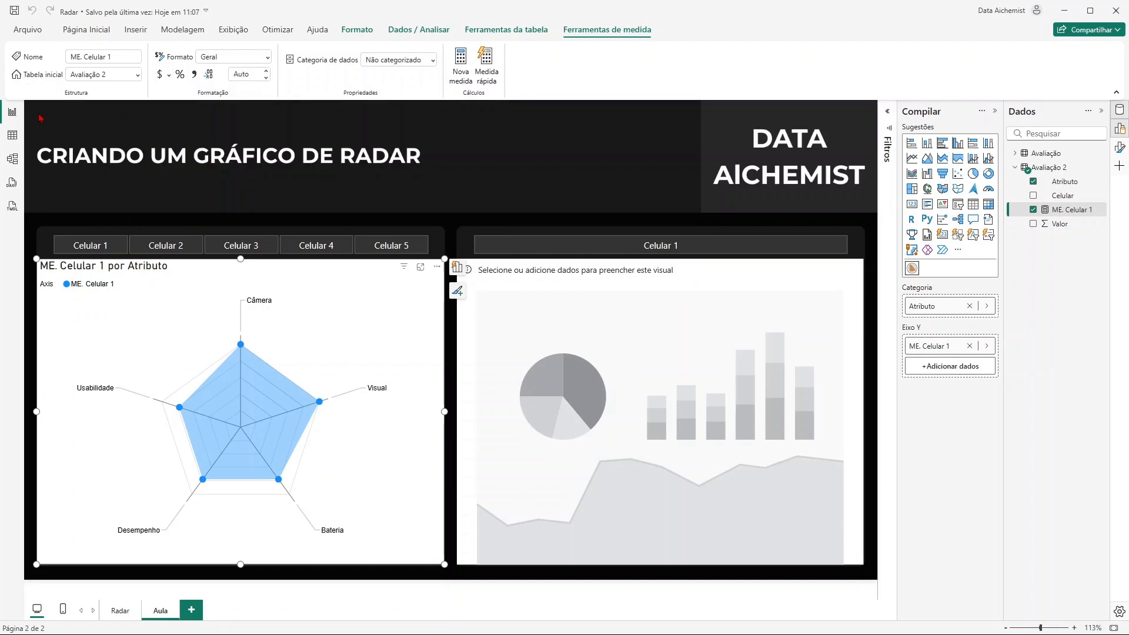
- Check the radar chart's response to the Celular 2 slicer selection, returning the slicer to Celular 1
click(112, 248)
click(171, 252)
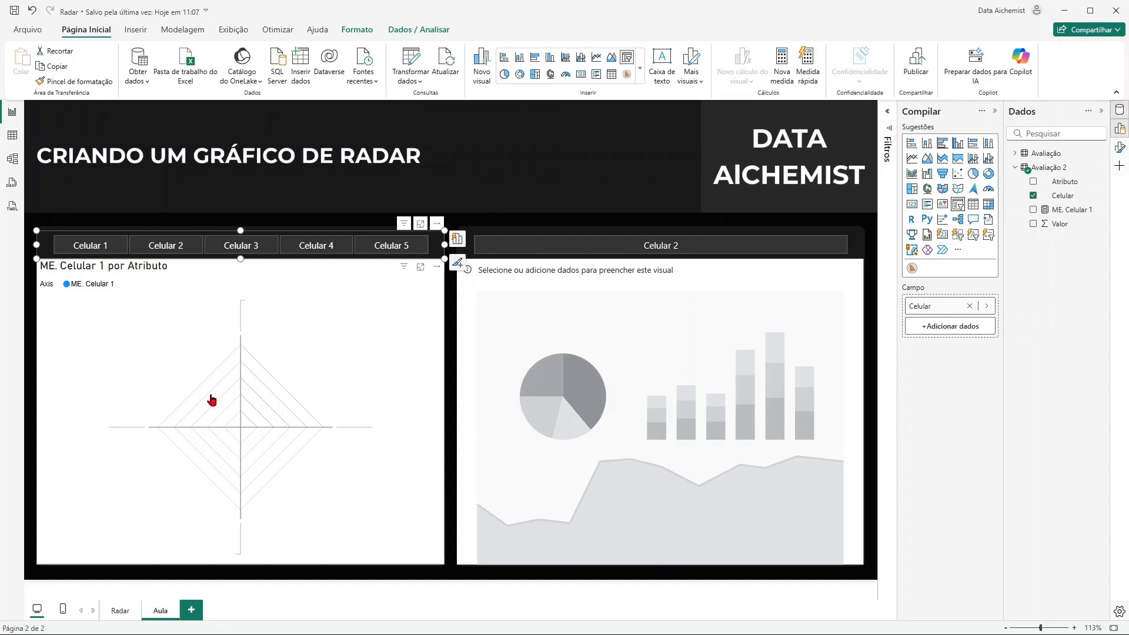
click(99, 250)
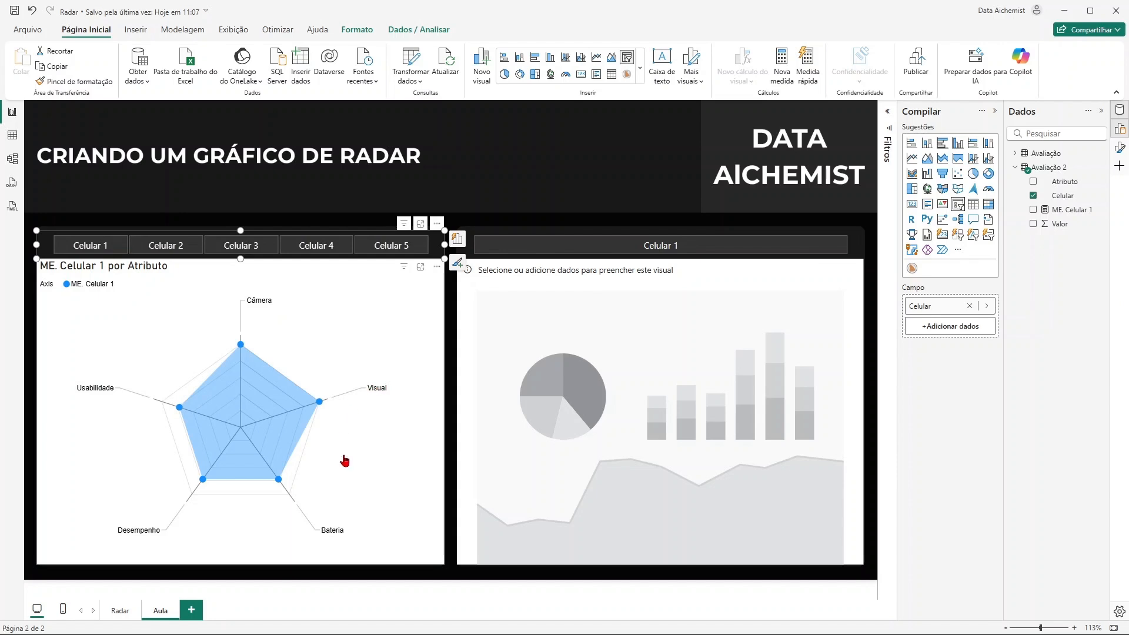
- Copy the entire ME. Celular 1 formula into a new measure in the Avaliação 2 table
click(1061, 212)
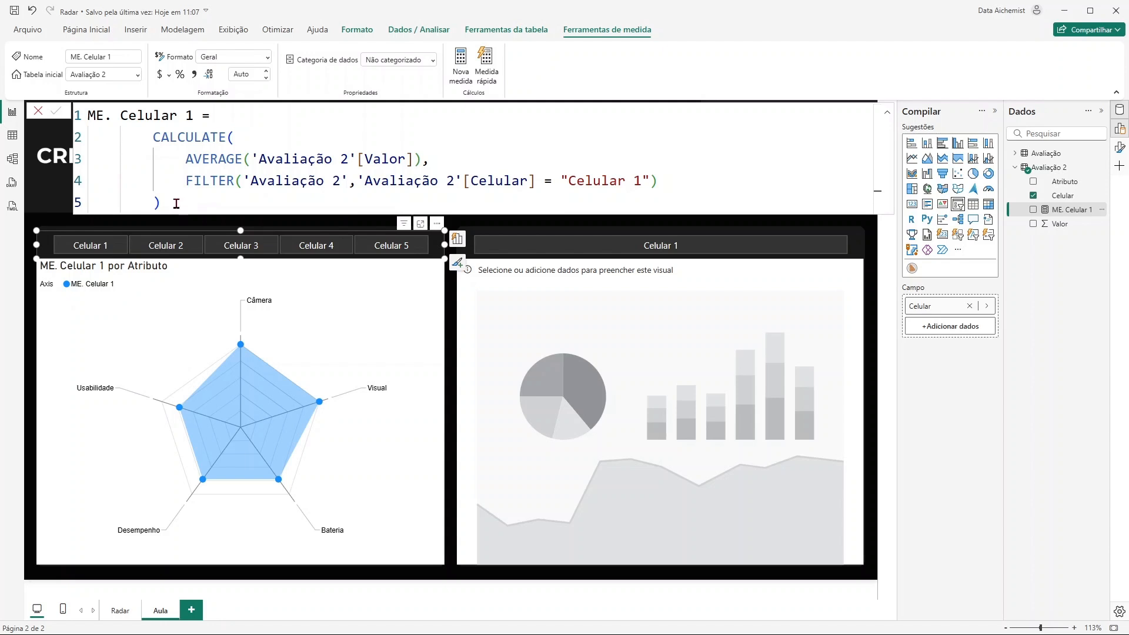
drag(176, 203, 91, 116)
key(ctrl+c)
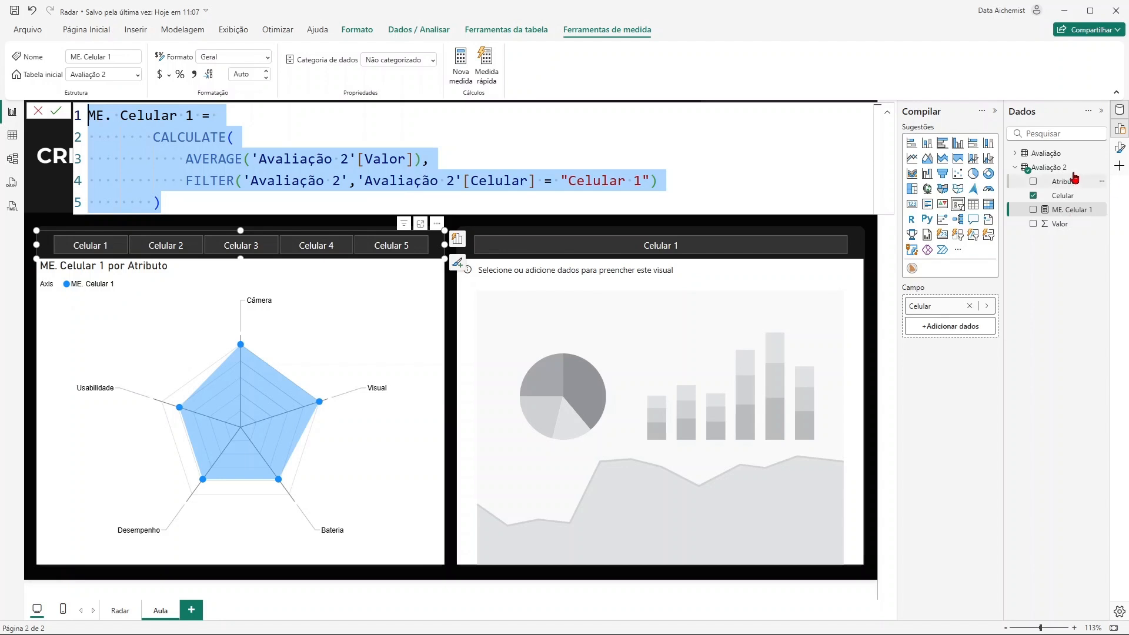
right_click(1053, 170)
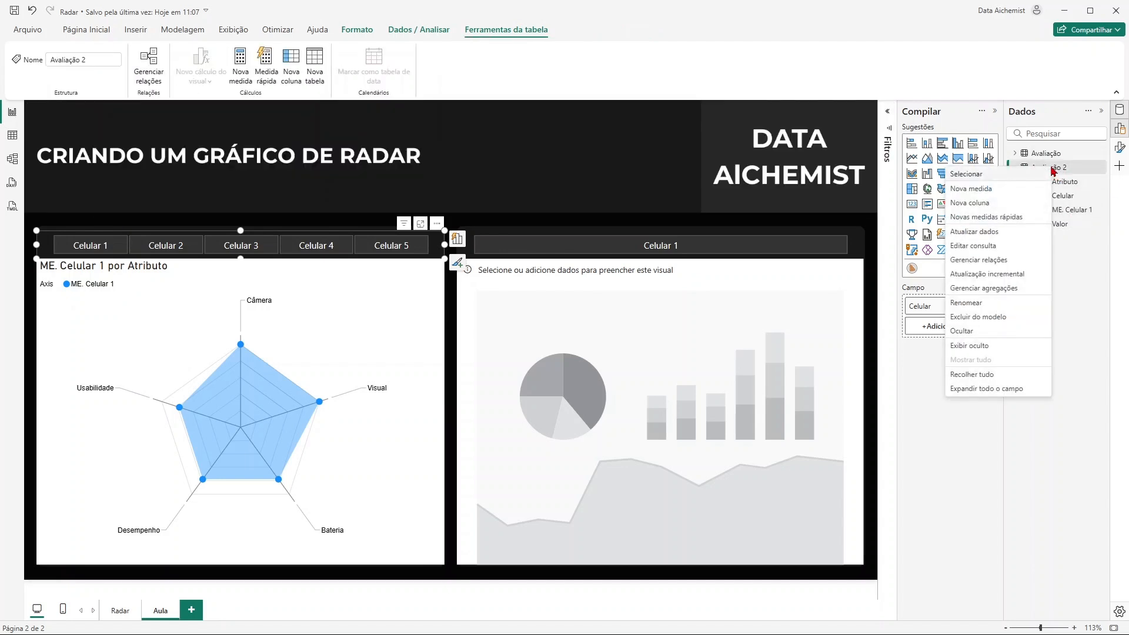
click(976, 188)
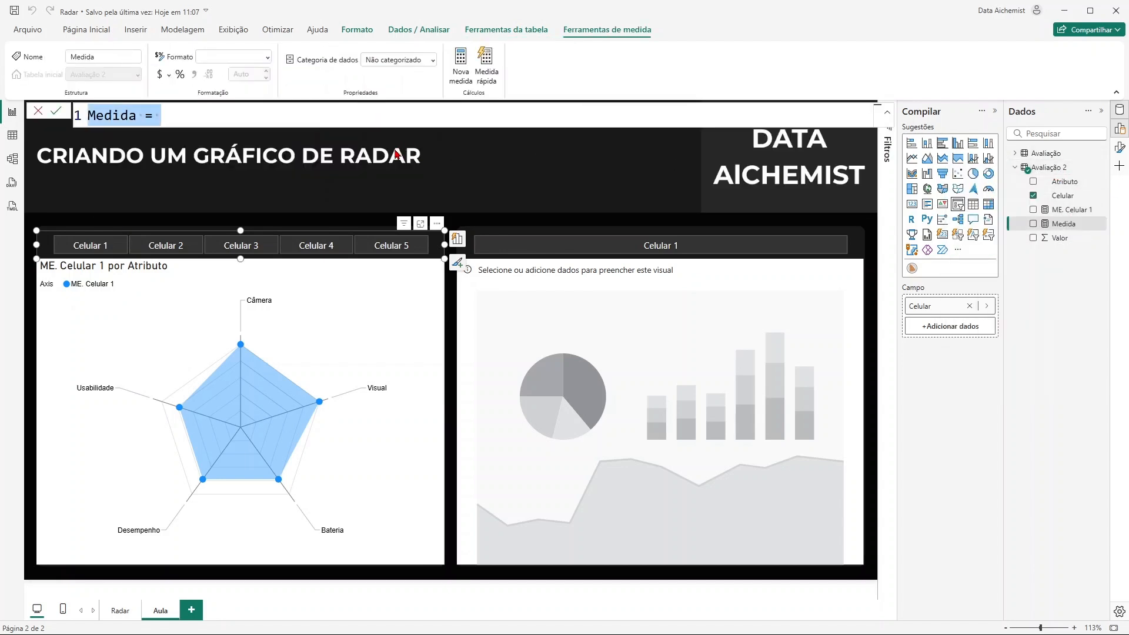
key(ctrl+v)
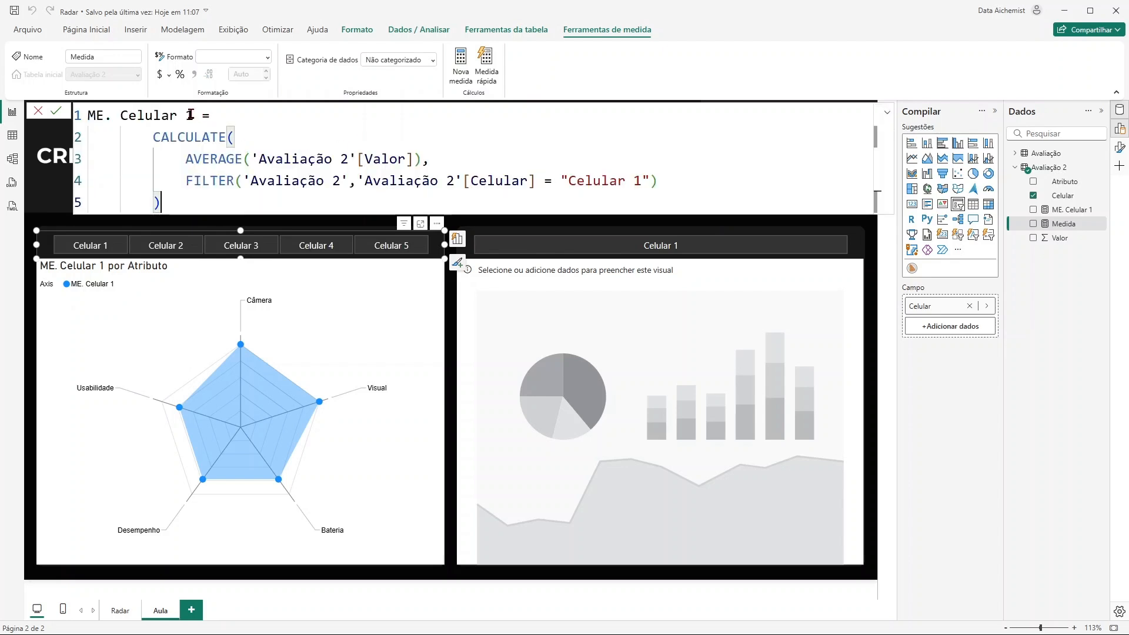
- Name the copied measure ME. Celular 2, change its filter value to "Celular 2" and commit it
double_click(189, 115)
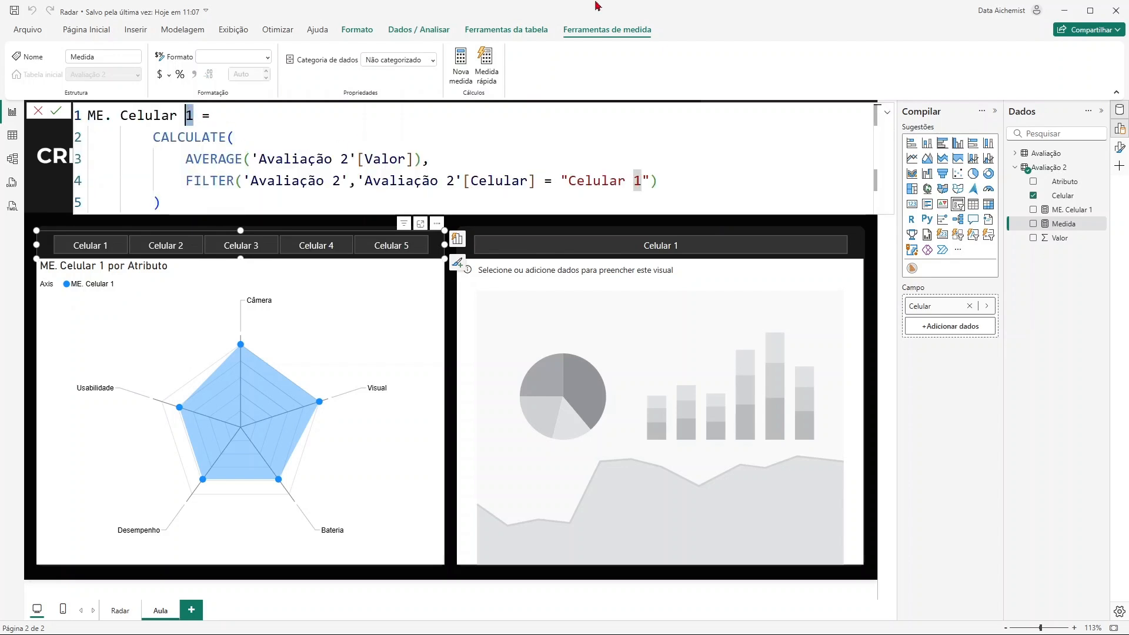
text(2)
double_click(635, 182)
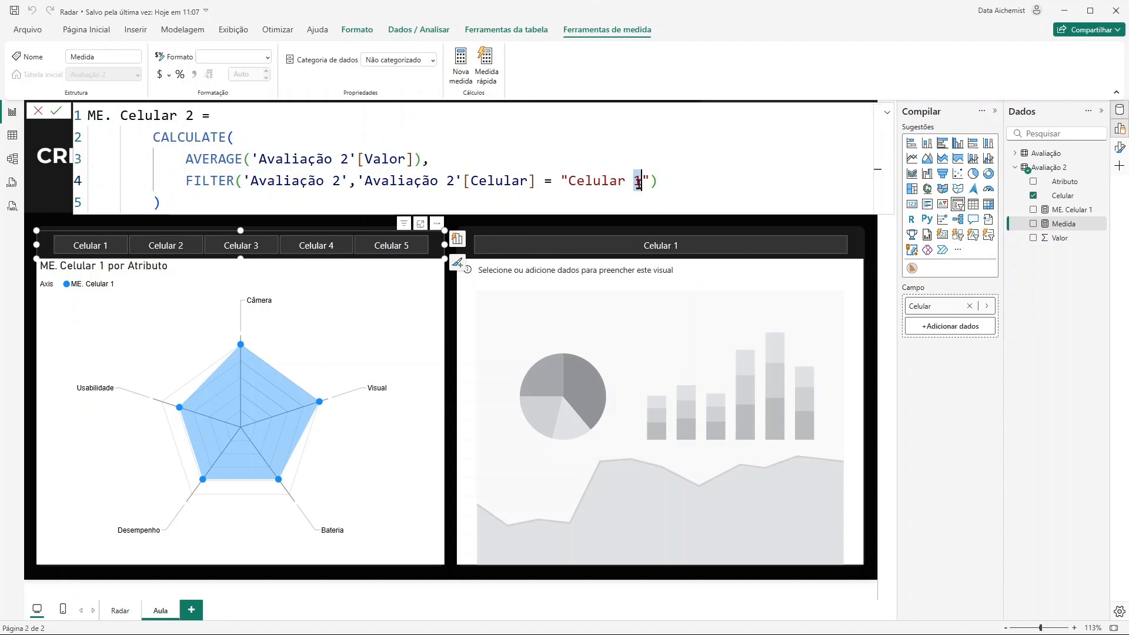
text(2)
key(Return)
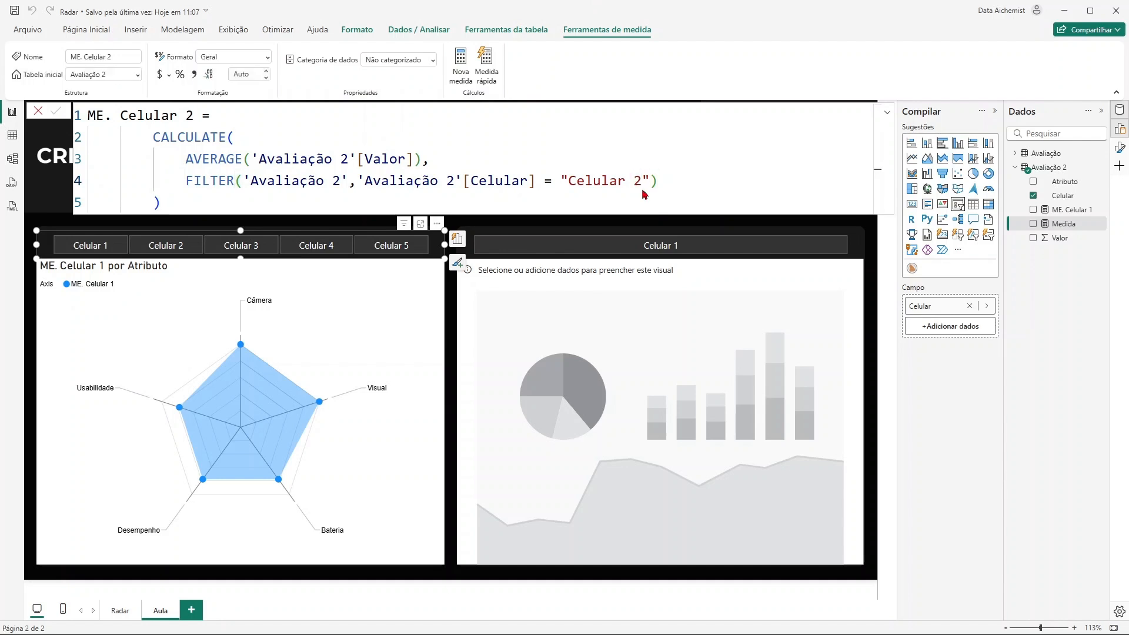
- Add the ME. Celular 2 measure to the radar chart's Y axis below ME. Celular 1
drag(1069, 224, 274, 352)
click(175, 324)
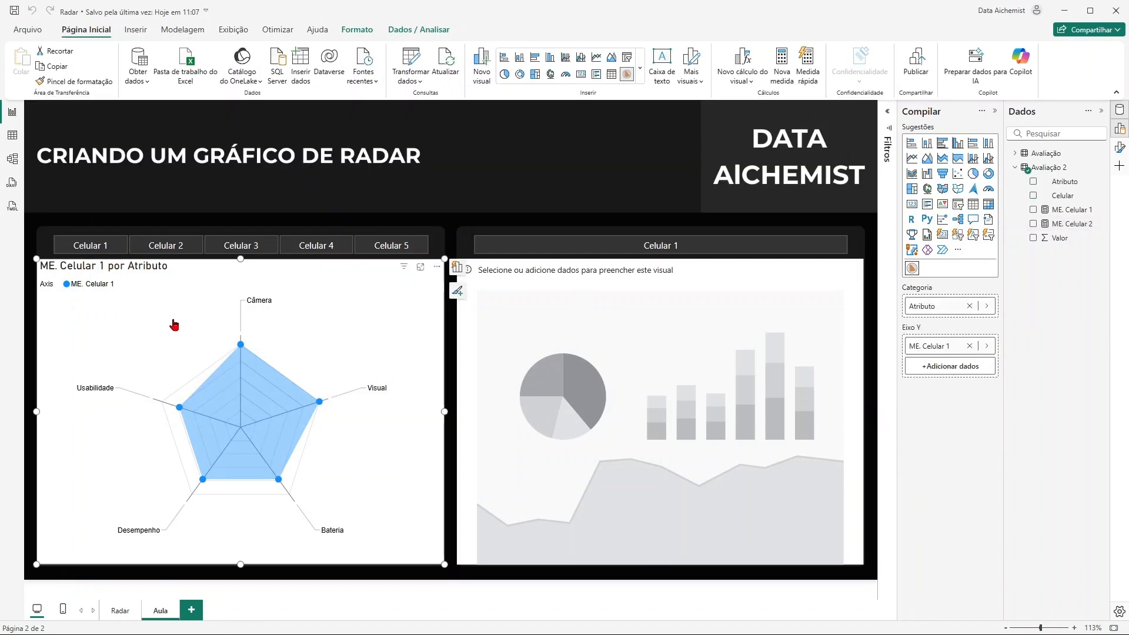
drag(1068, 223, 969, 367)
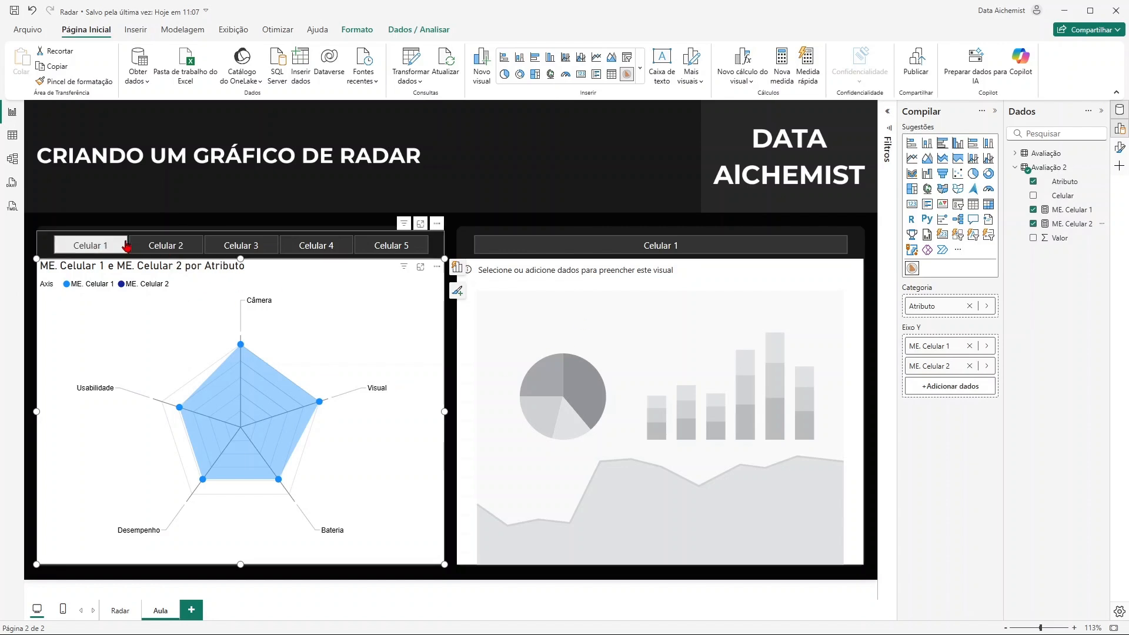
- Examine the radar chart with Celular 2, 1 and 3 selected individually and Celular 1 and 2 together, returning the slicer to Celular 1
click(149, 248)
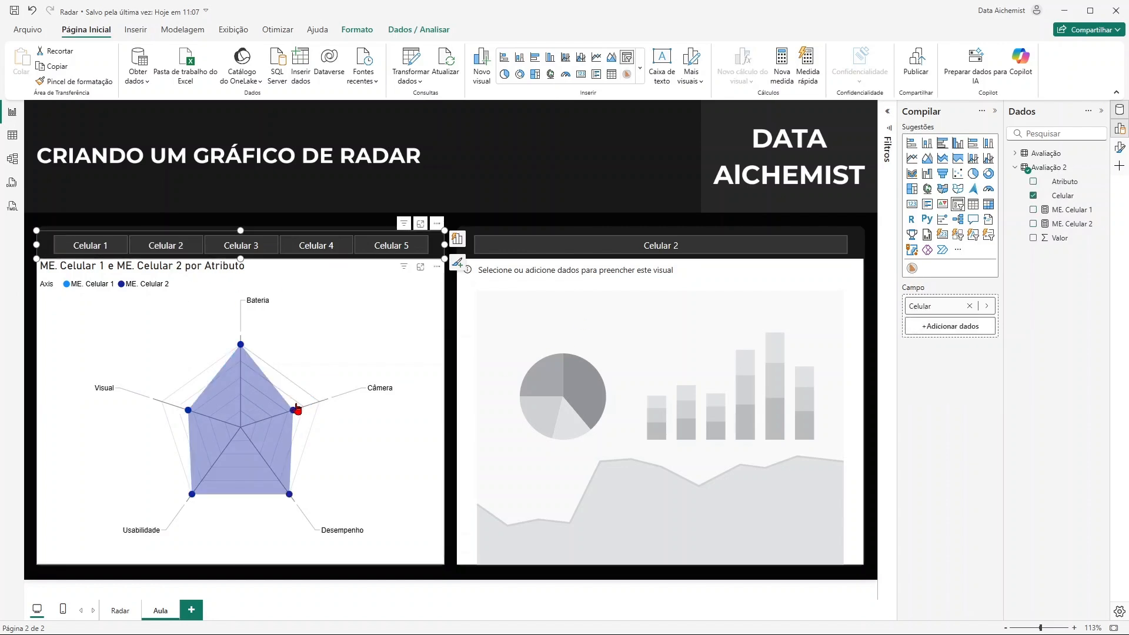
click(77, 245)
click(241, 246)
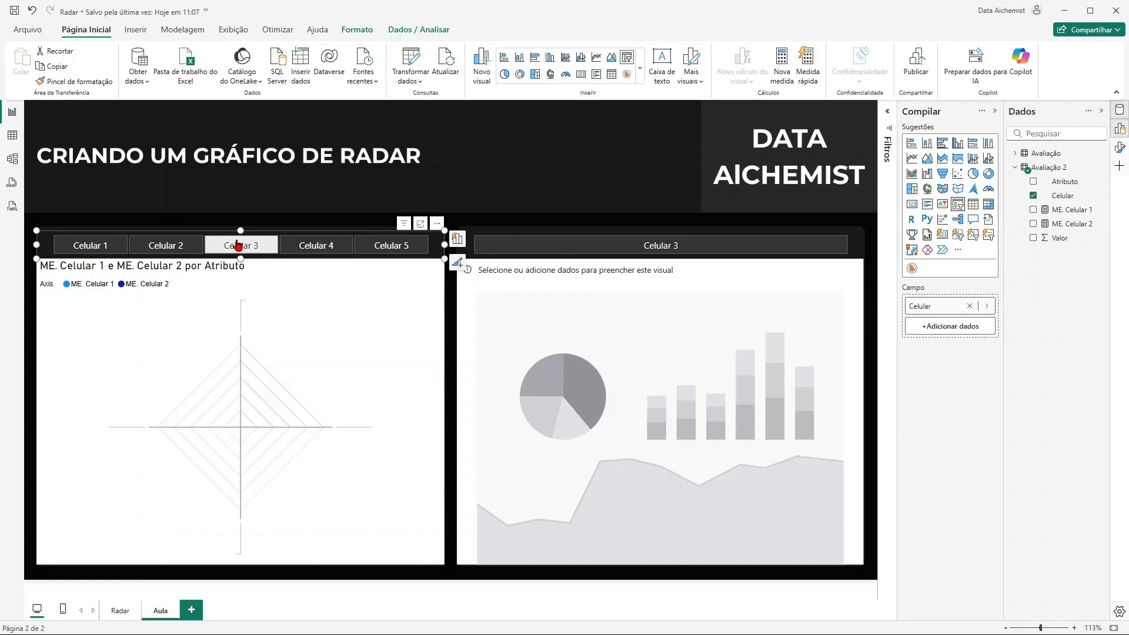
click(95, 247)
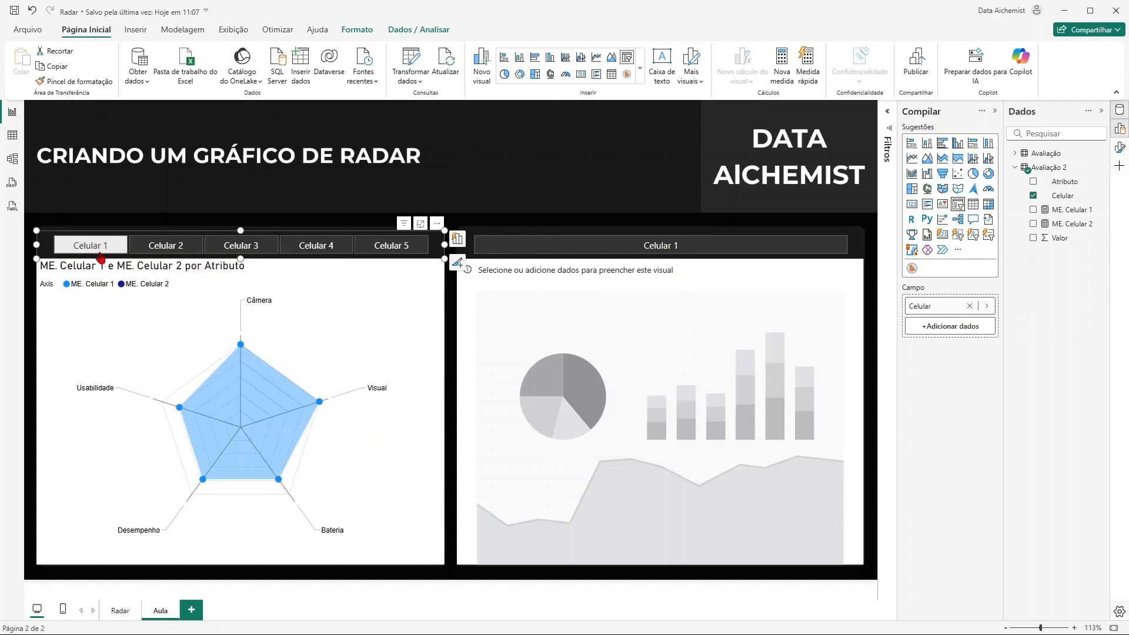
ctrl+click(166, 247)
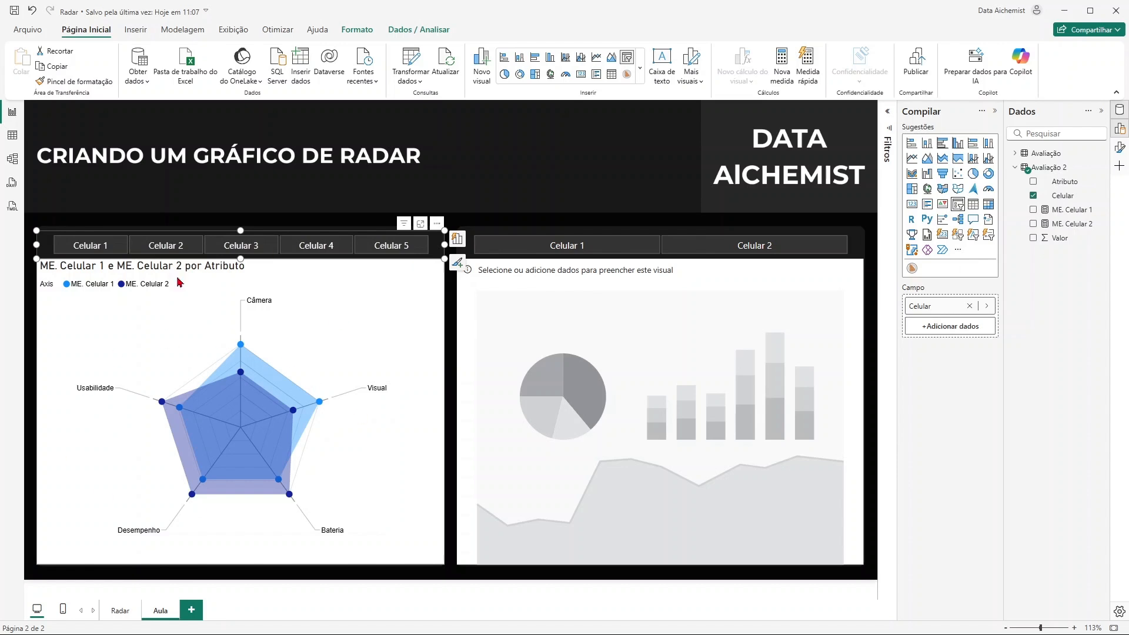
ctrl+click(91, 243)
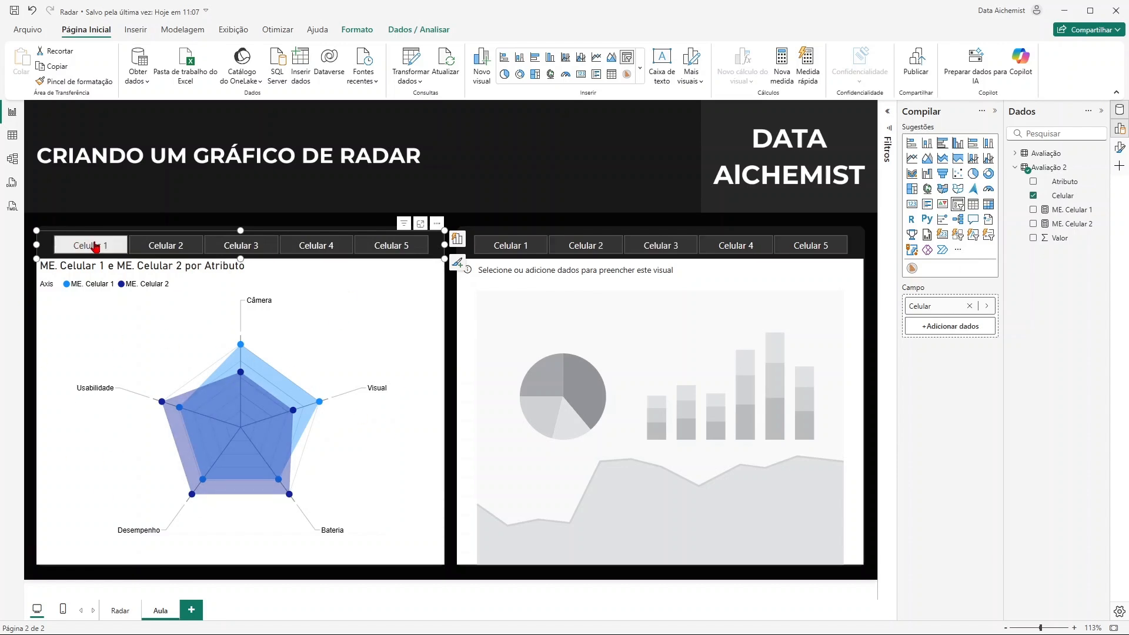
click(141, 239)
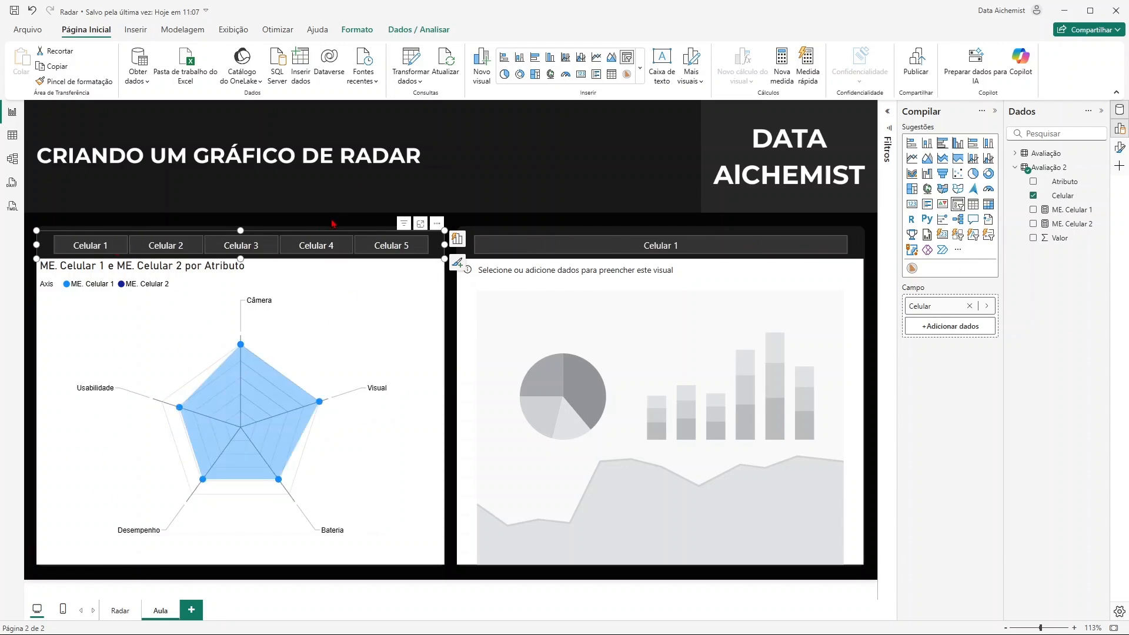
- Create a measure in the Avaliação 2 table from the copied formula, named ME. Celular 3 and filtered to "Celular 3"
click(332, 224)
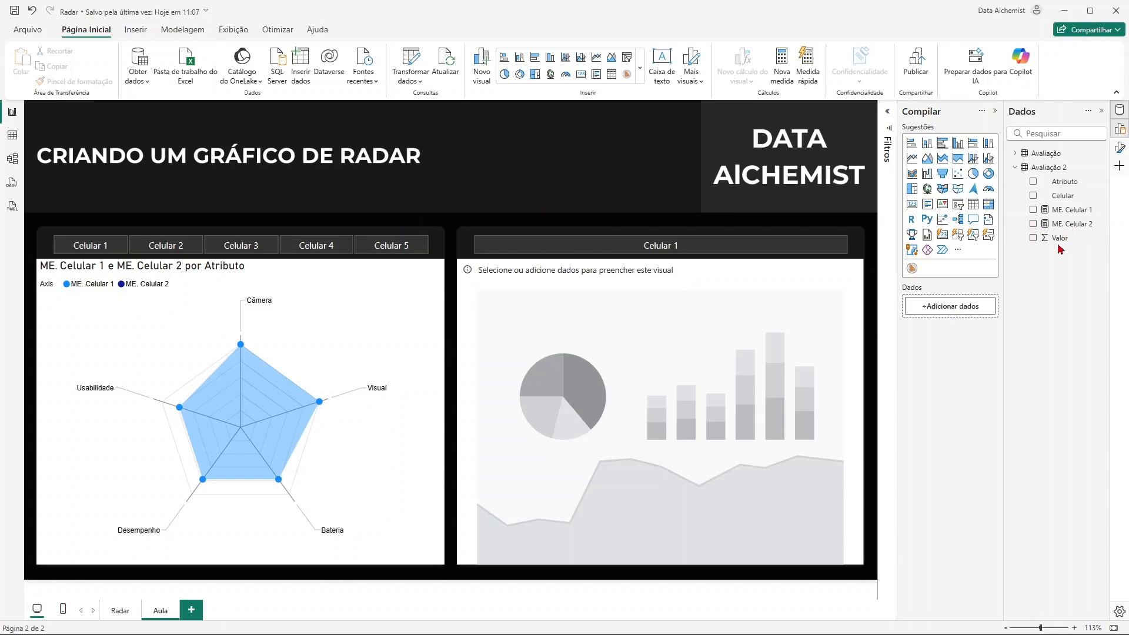
right_click(1050, 172)
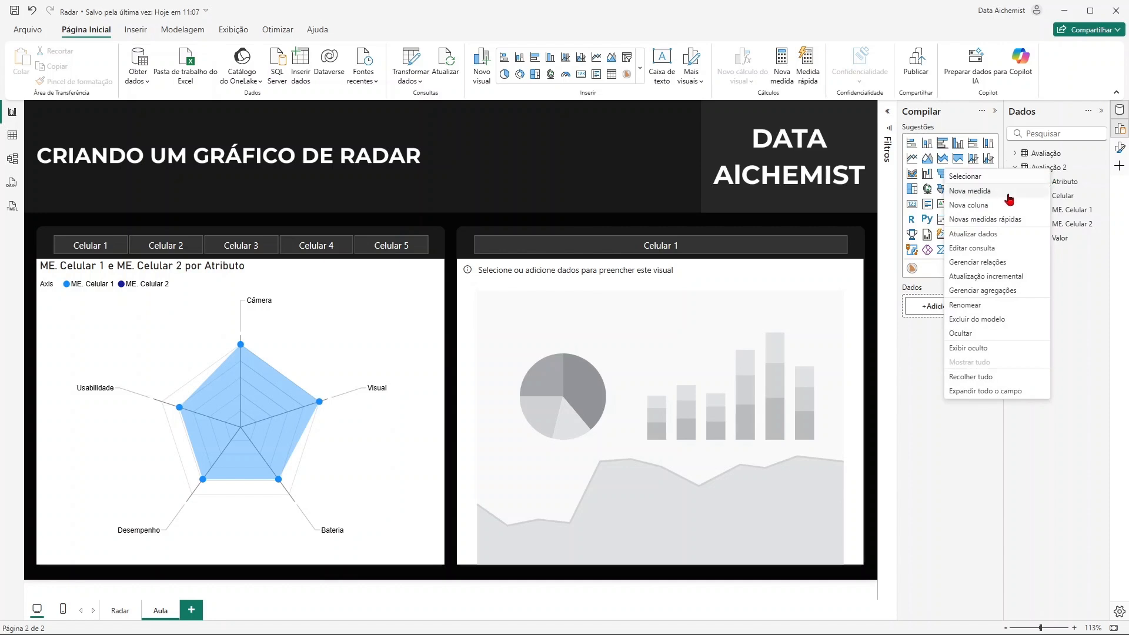
click(979, 192)
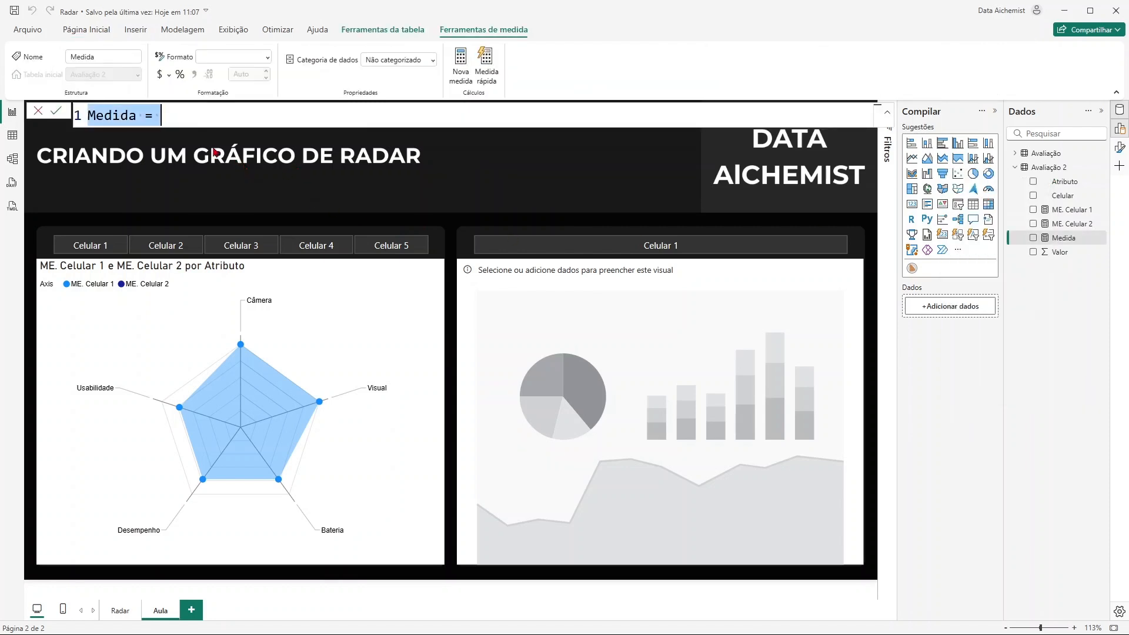
key(ctrl+v)
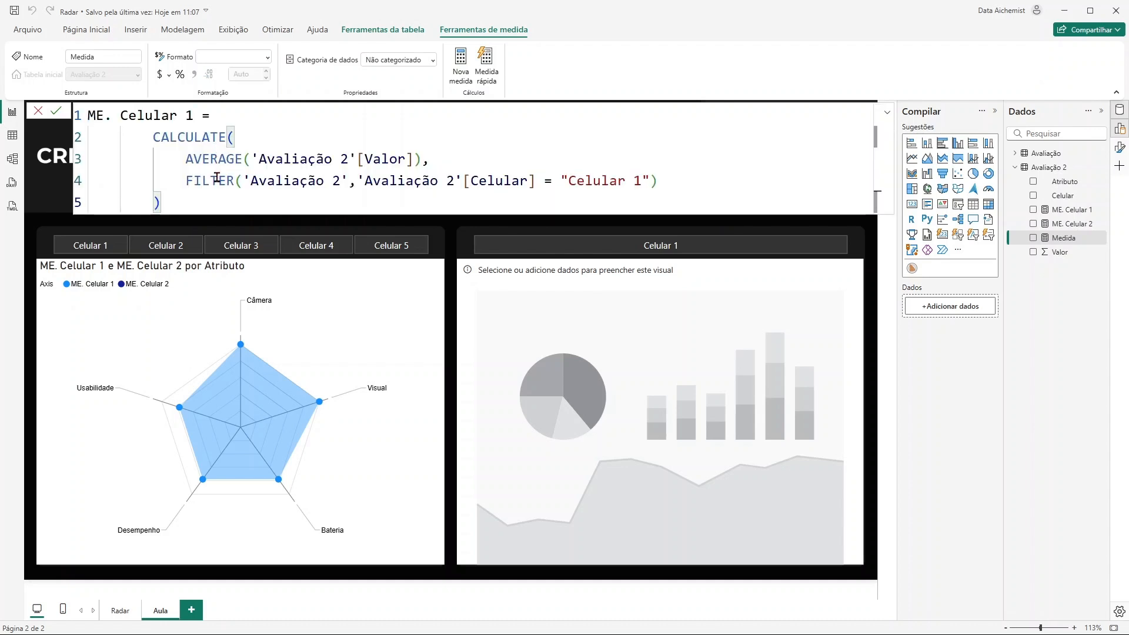
double_click(189, 116)
text(3)
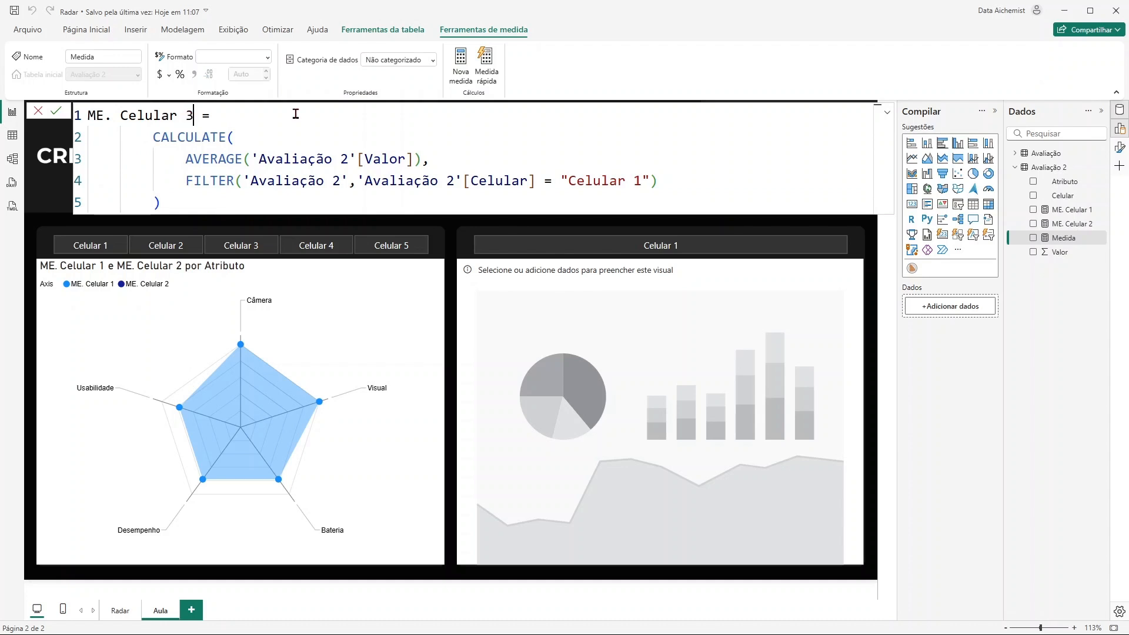
double_click(637, 181)
text(3)
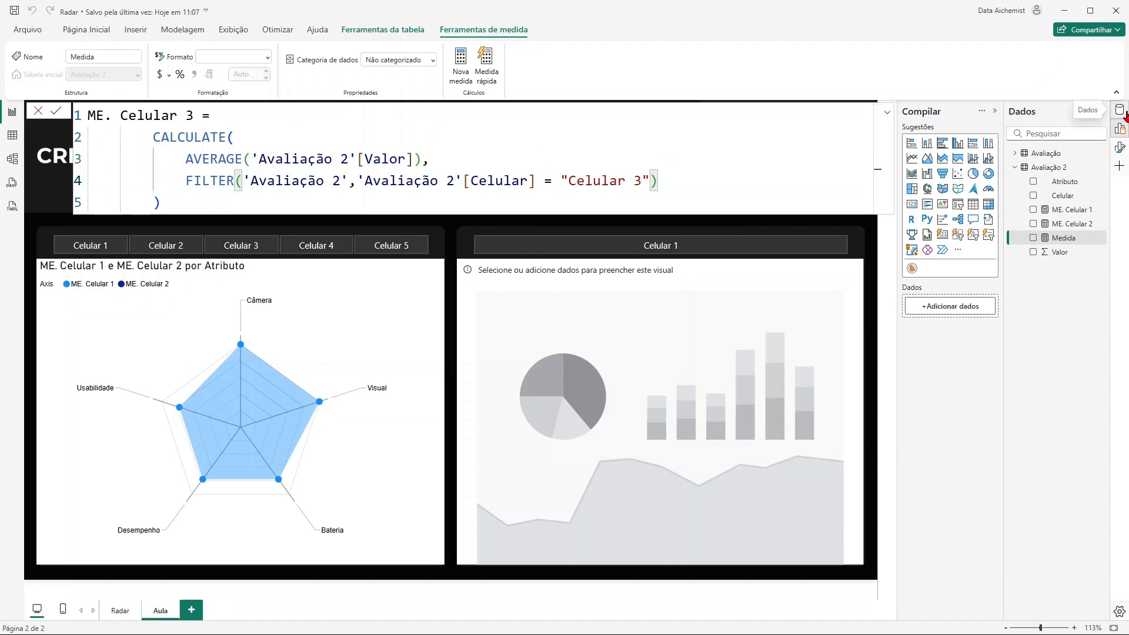
key(Return)
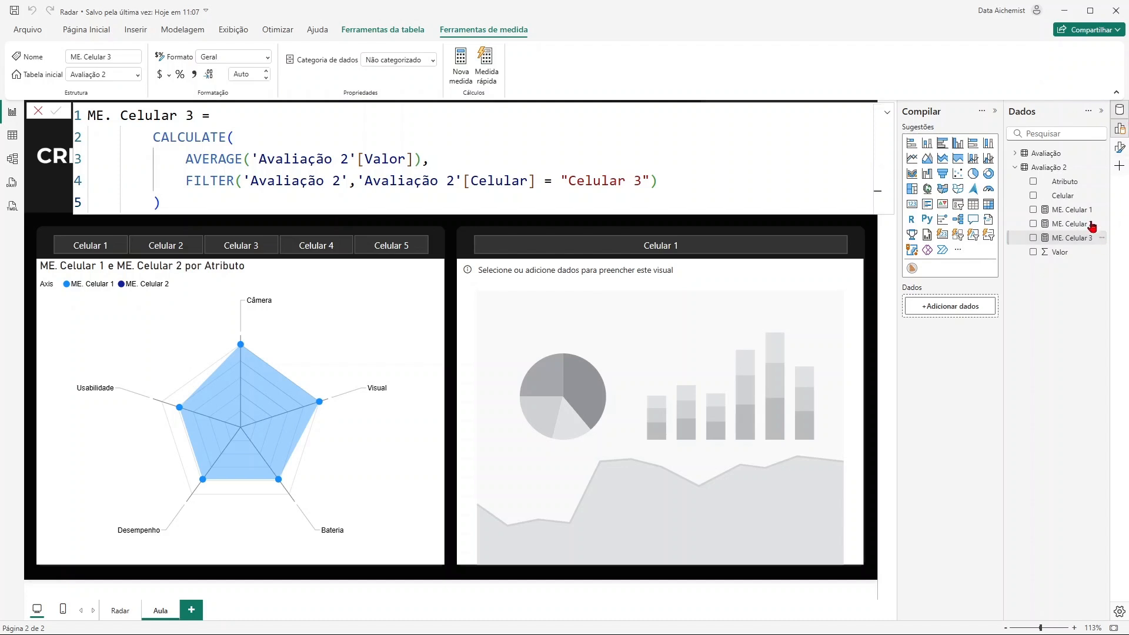
- Create another Avaliação 2 measure from the copied formula, named ME. Celular 4 and filtered to "Celular 4"
right_click(1054, 169)
click(796, 165)
key(ctrl+v)
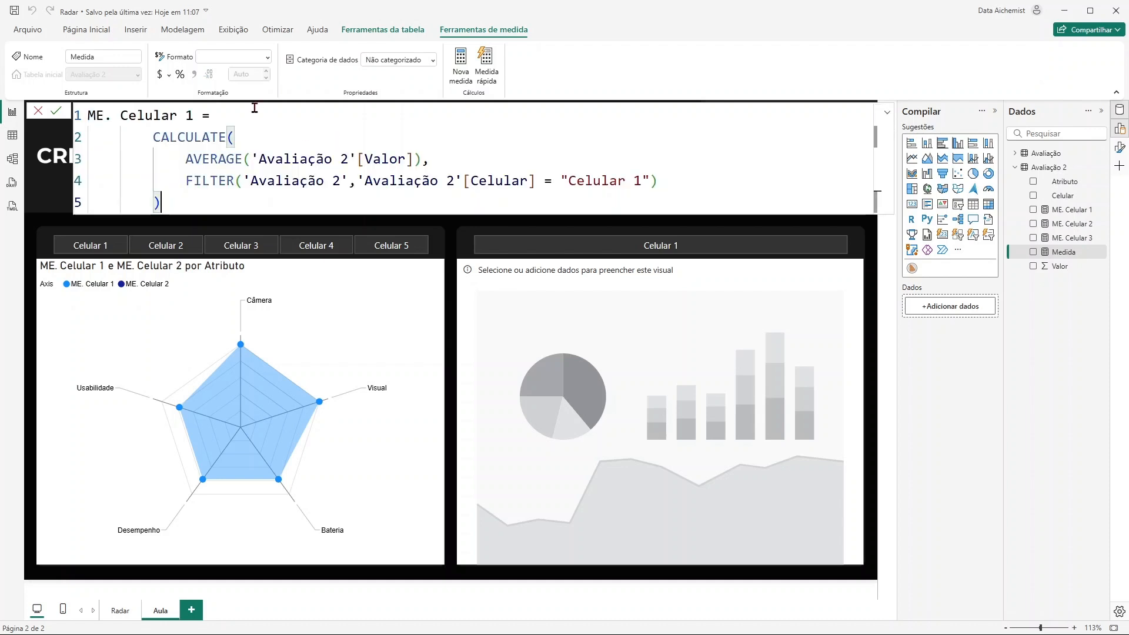
double_click(189, 114)
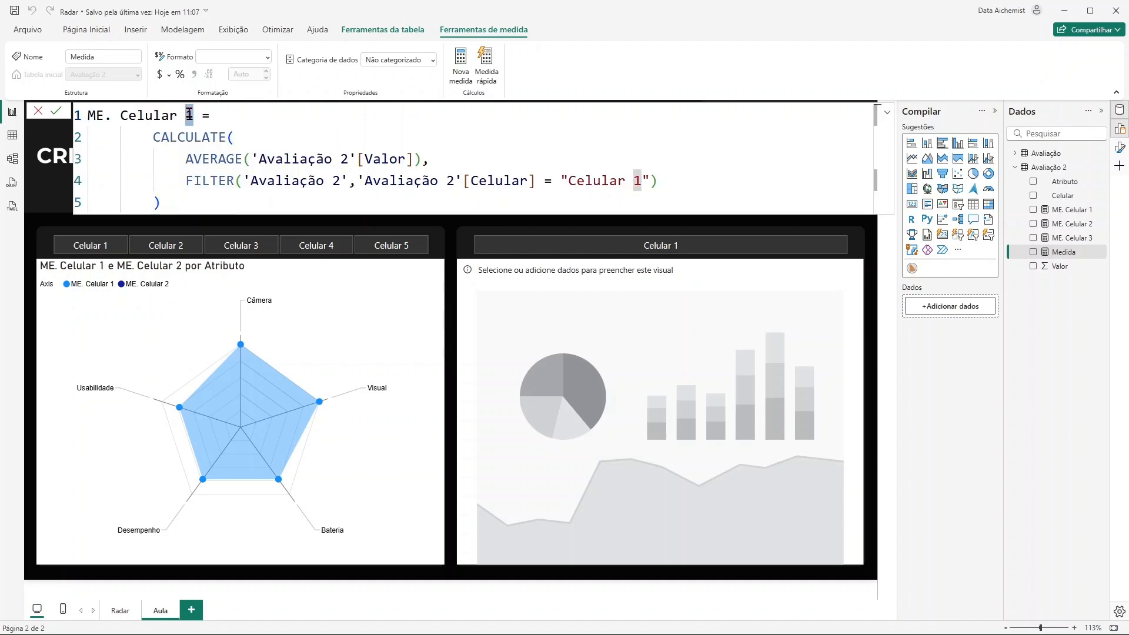
text(4)
double_click(638, 181)
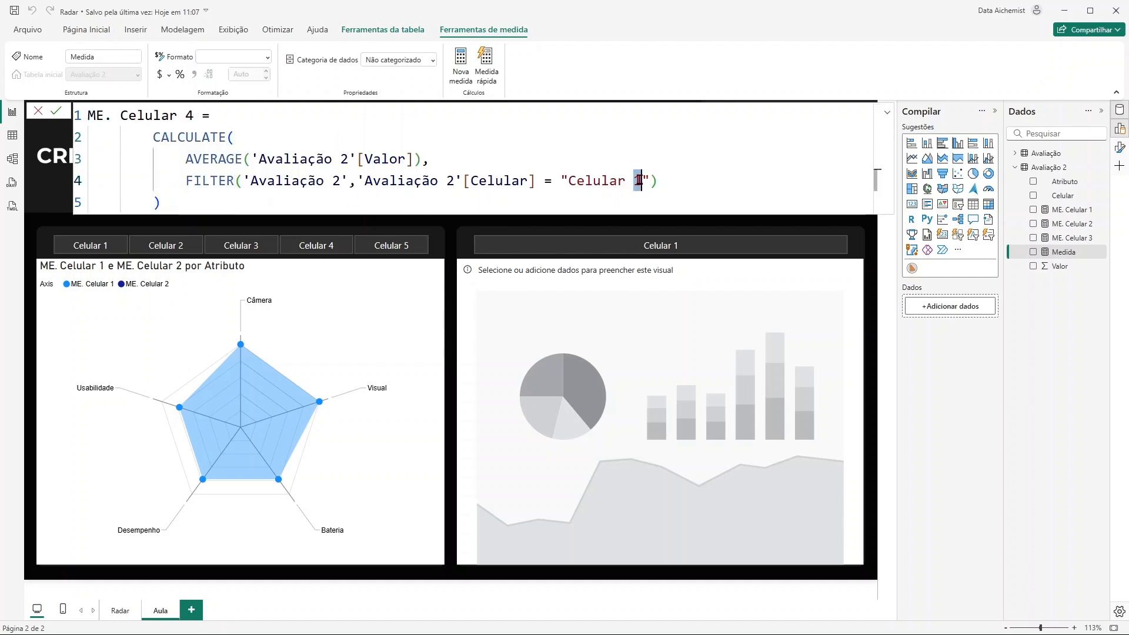
text(4)
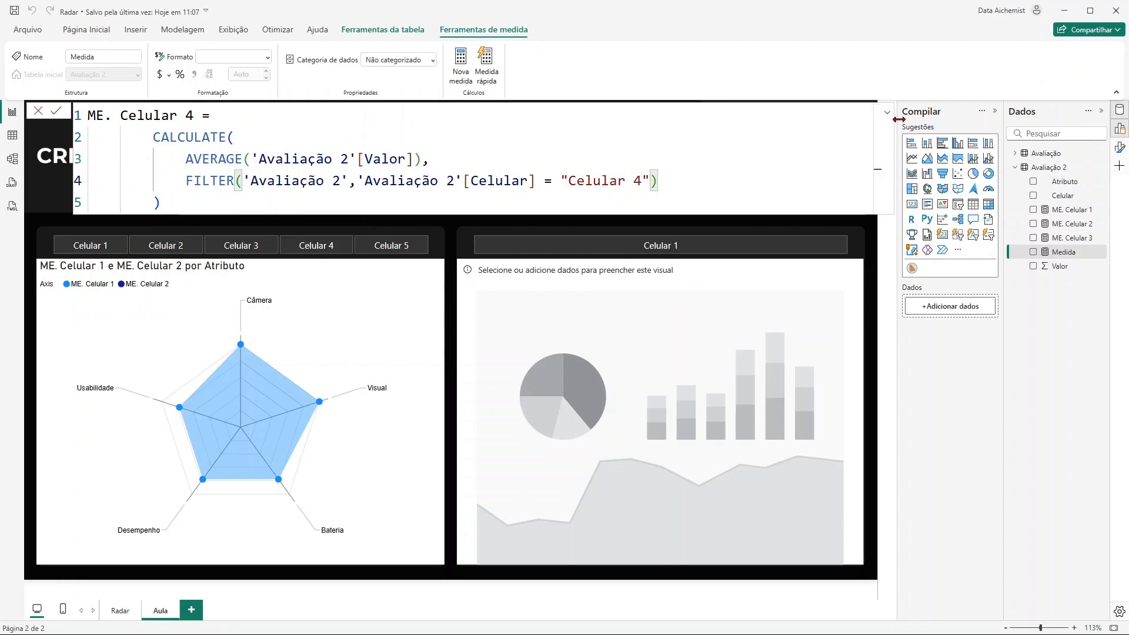
key(Return)
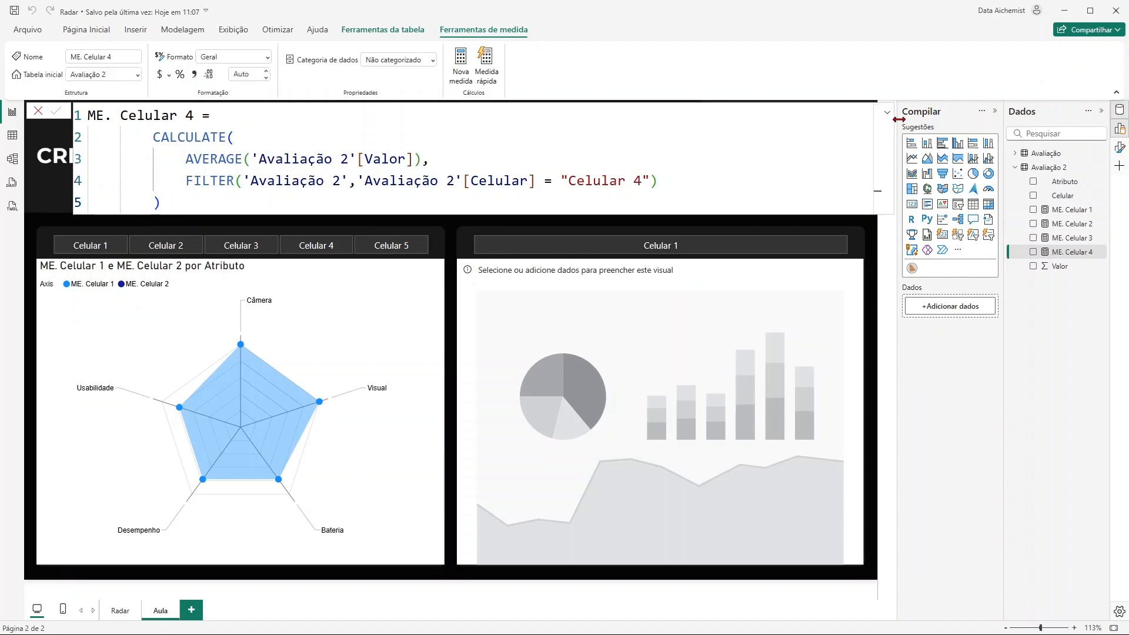
- Paste the copied formula into a new Avaliação 2 measure, naming it ME. Celular 5 and setting its filter value to "Celular 5"
right_click(1050, 168)
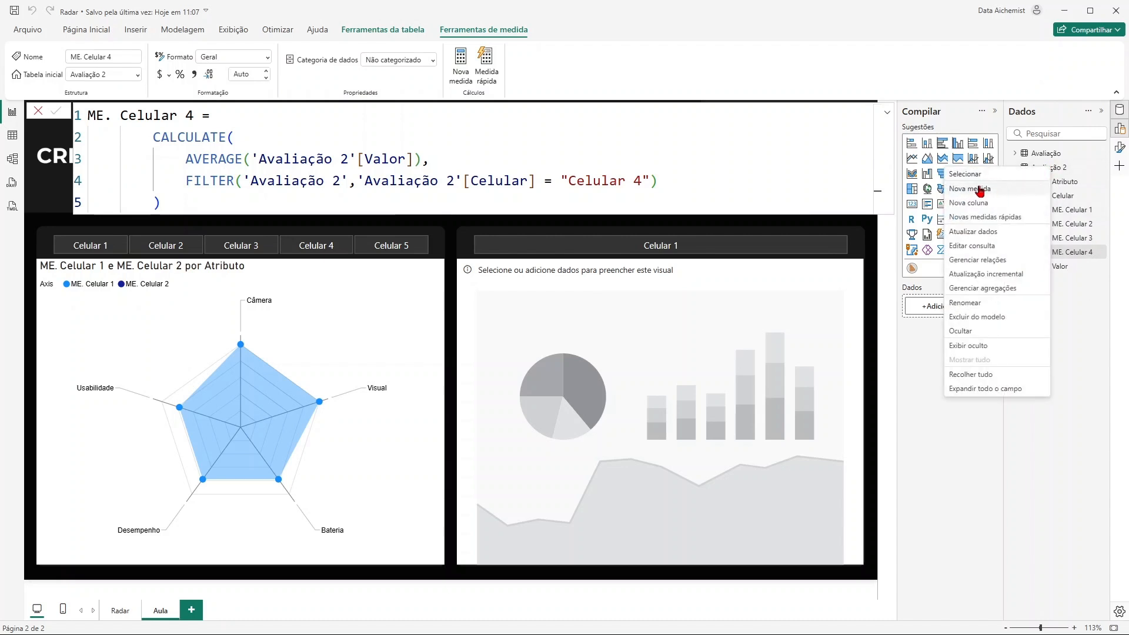
click(960, 187)
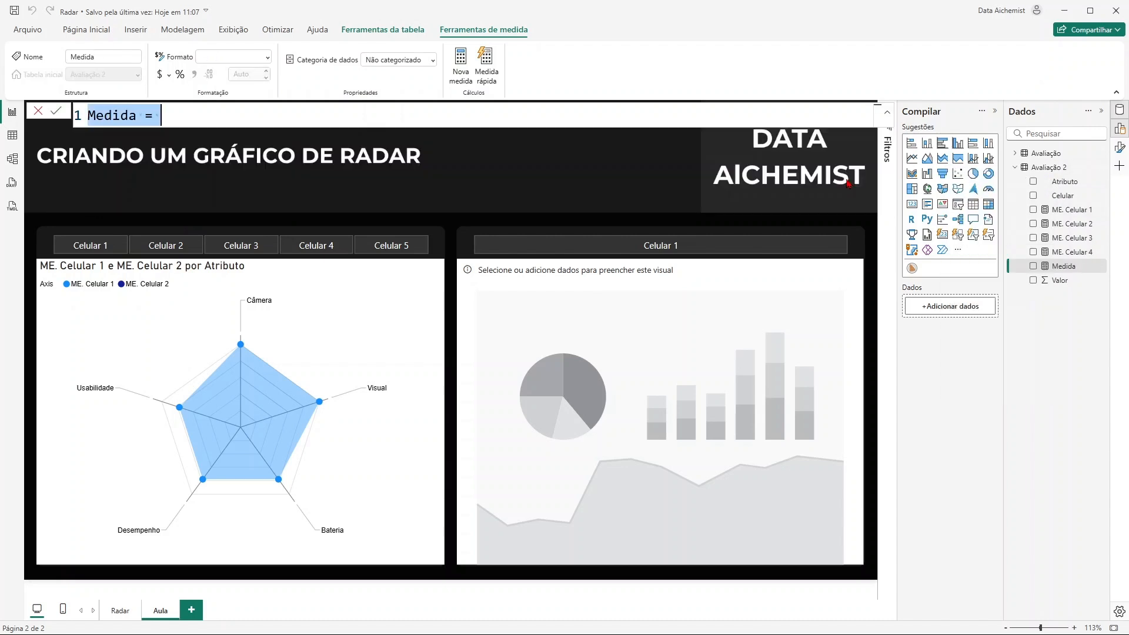
text(ME. Celular 1 =     CALCULATE(         AVERAGE('Avaliação 2'[Valor]),         FILTER('Avaliação 2','Avaliação 2'[Celular] = "Celular 1")     ))
double_click(189, 116)
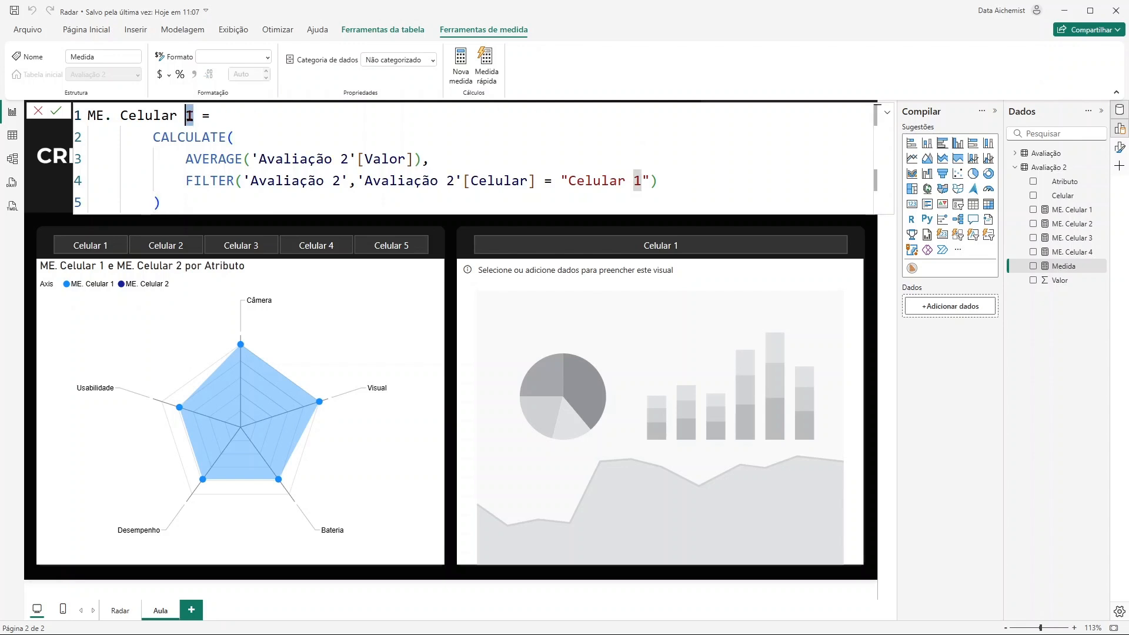
text(5)
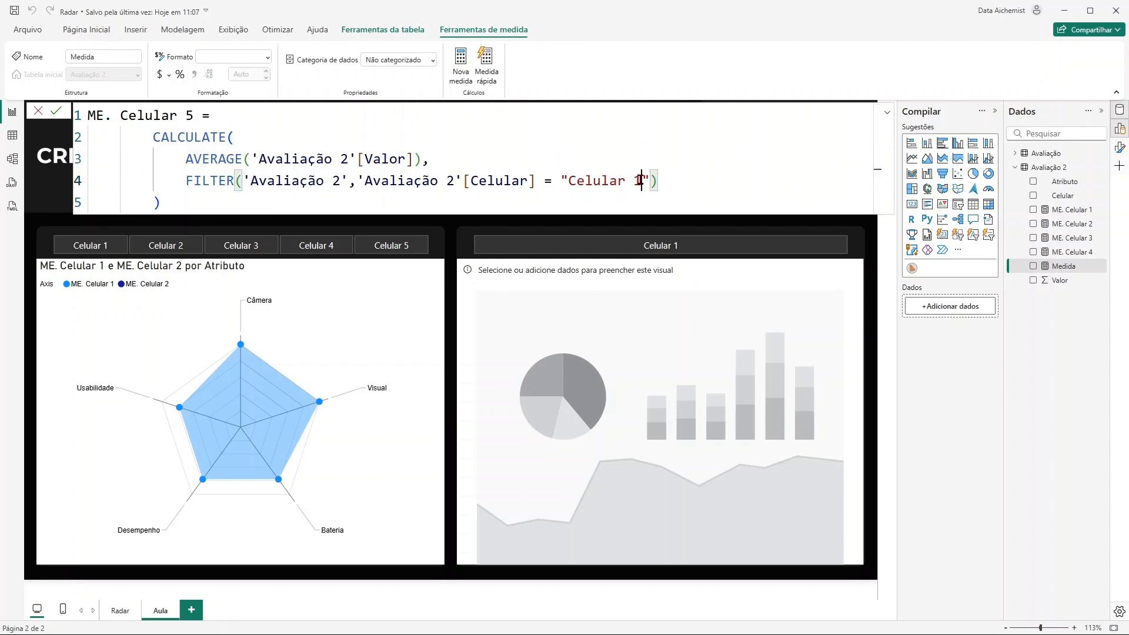
double_click(638, 174)
text(5)
- Remove all line breaks and indentation from the ME. Celular 5 formula, commit it and compare its layout with ME. Celular 4
click(156, 204)
key(BackSpace)
key(BackSpace)
key(BackSpace)
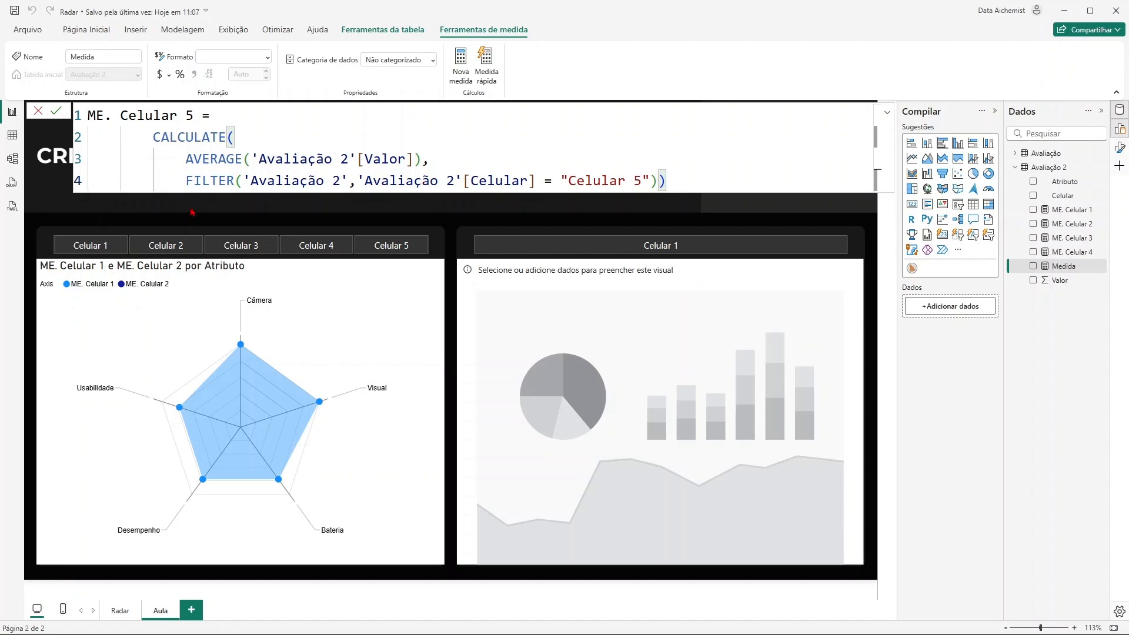
key(BackSpace)
key(BackSpace)
key(BackSpace)
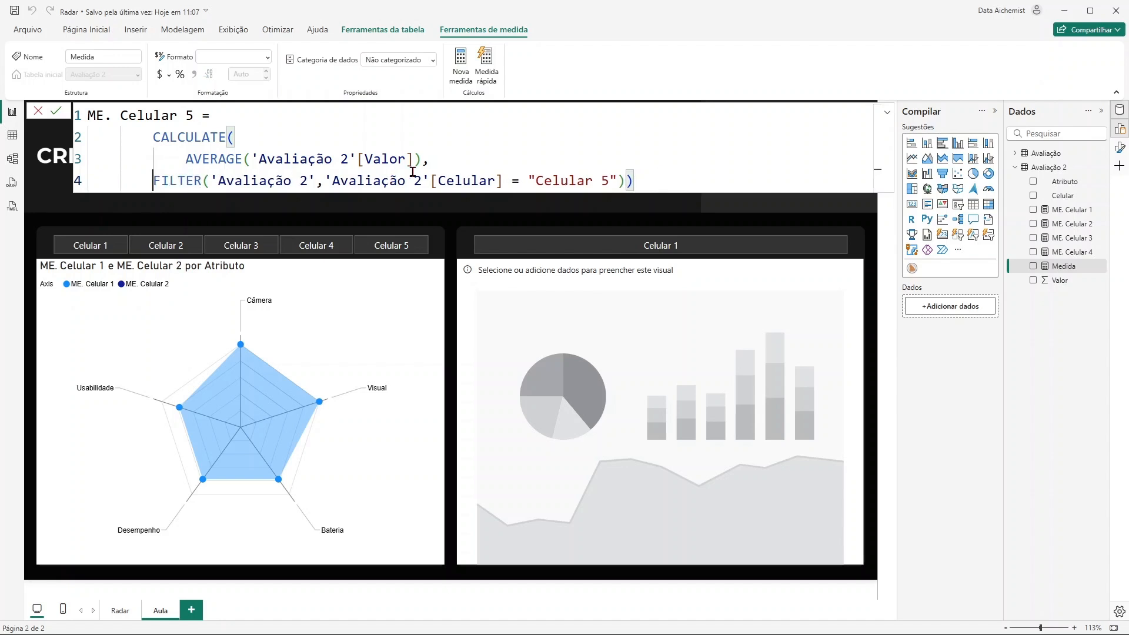
key(BackSpace)
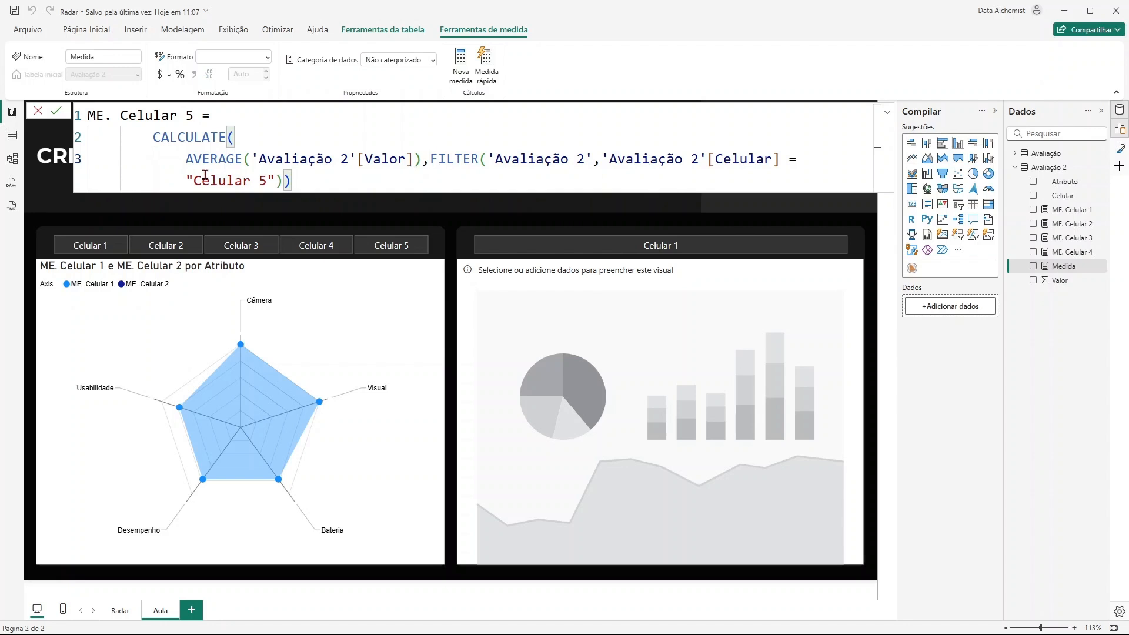
click(186, 160)
key(BackSpace)
key(BackSpace)
key(BackSpace)
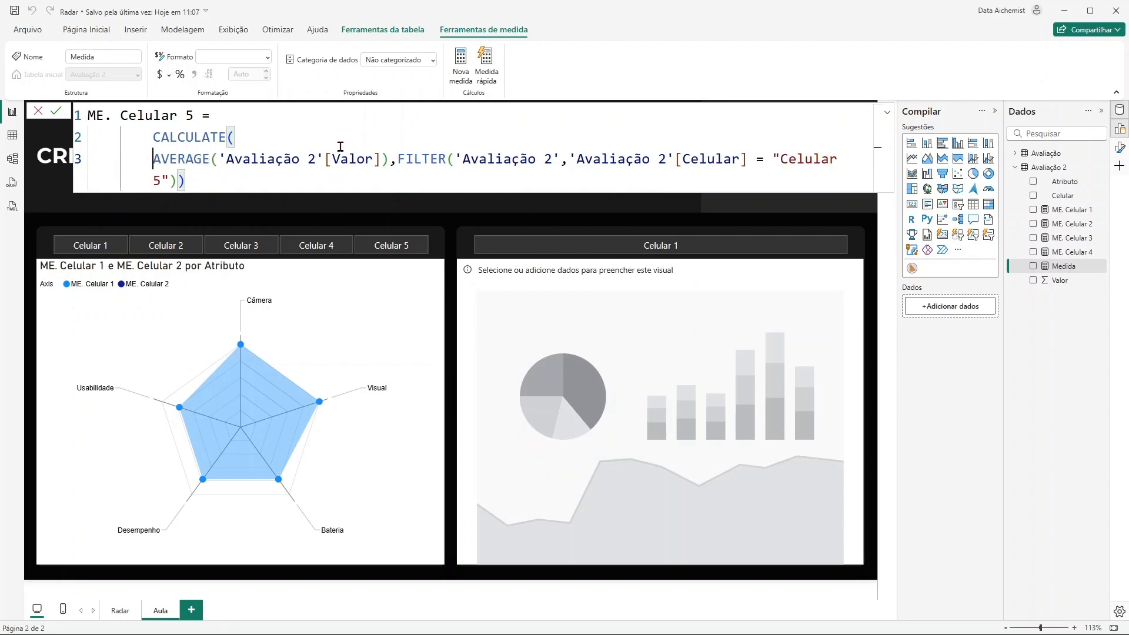
key(BackSpace)
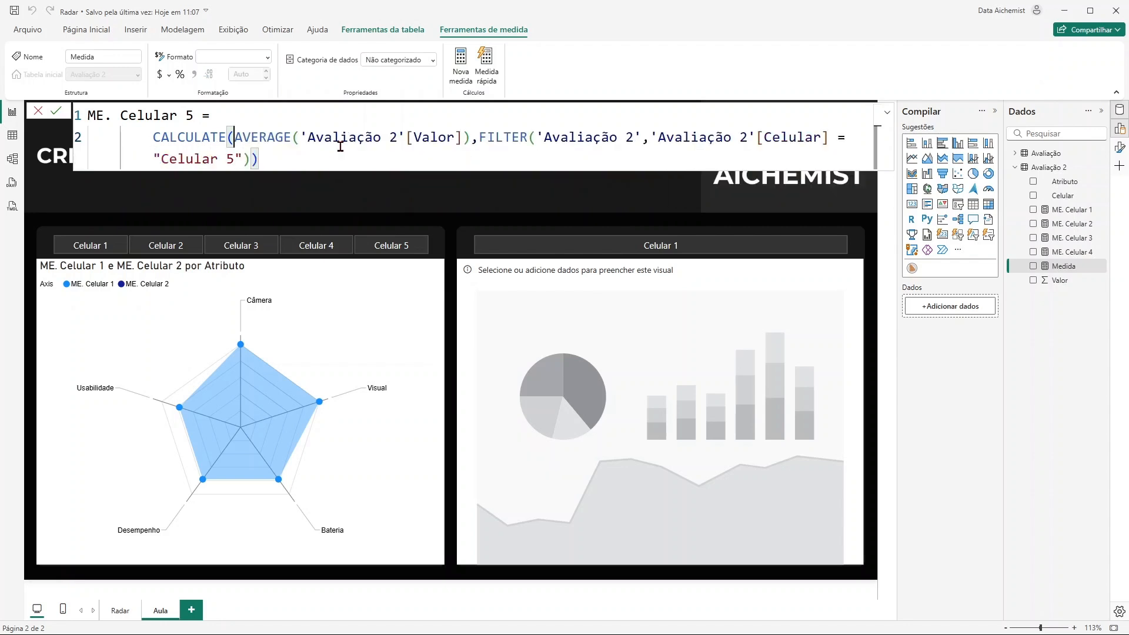
click(154, 137)
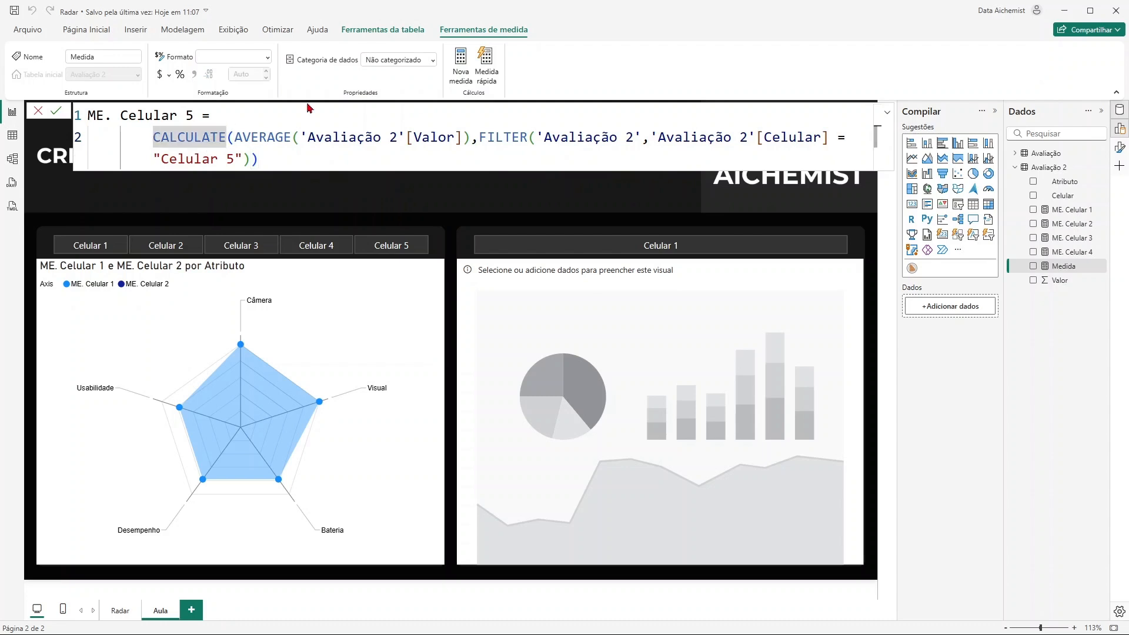
key(BackSpace)
key(BackSpace)
key(BackSpace)
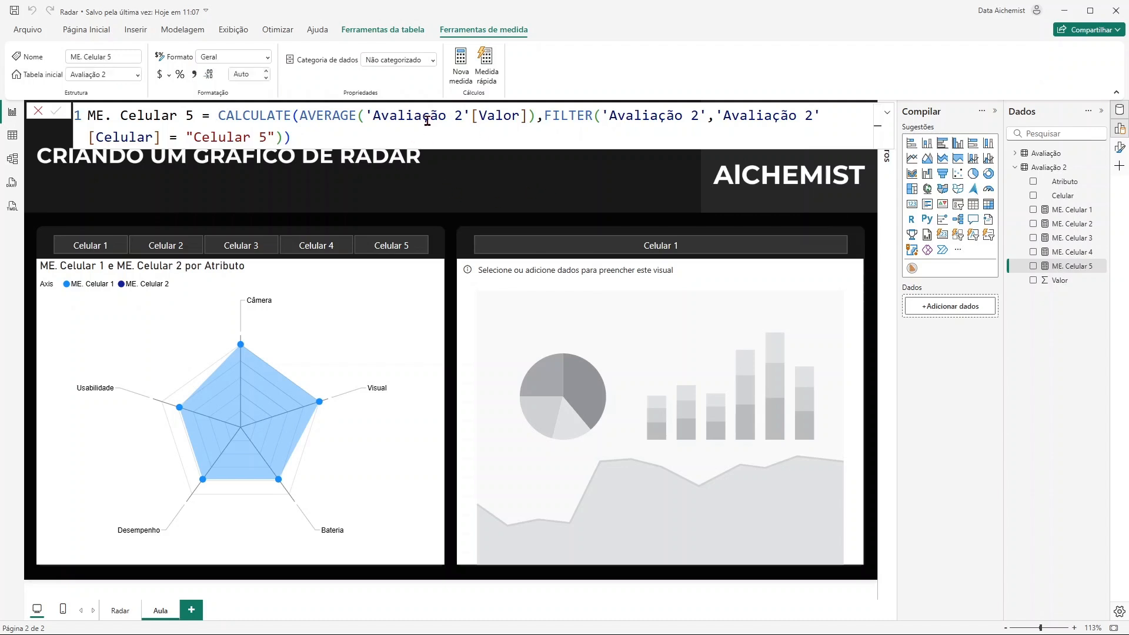
click(1087, 253)
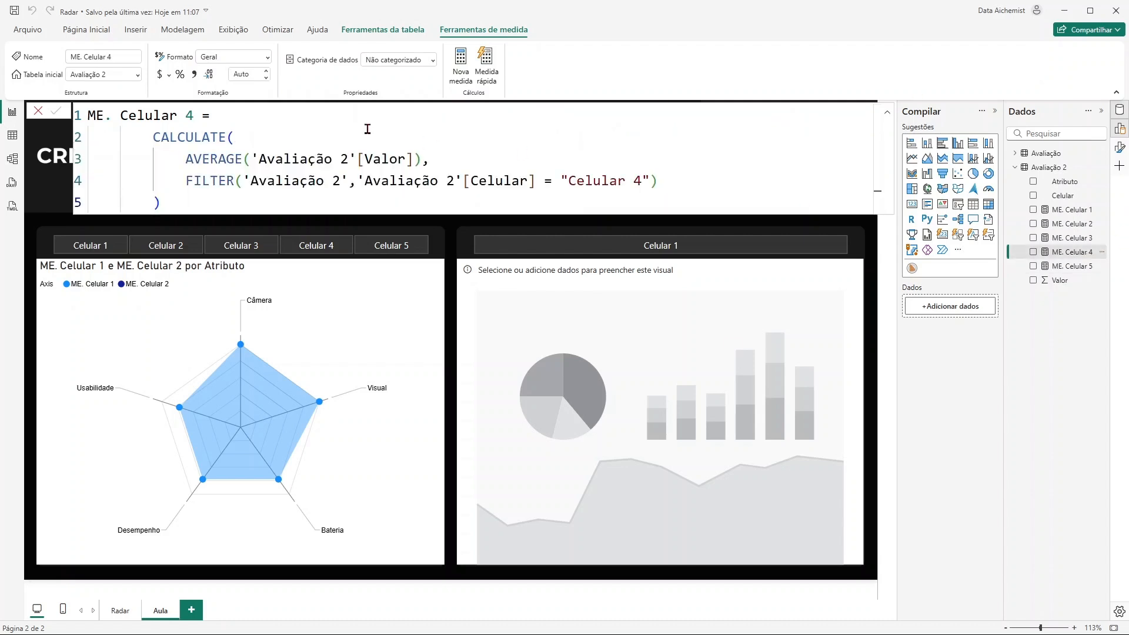
click(1080, 266)
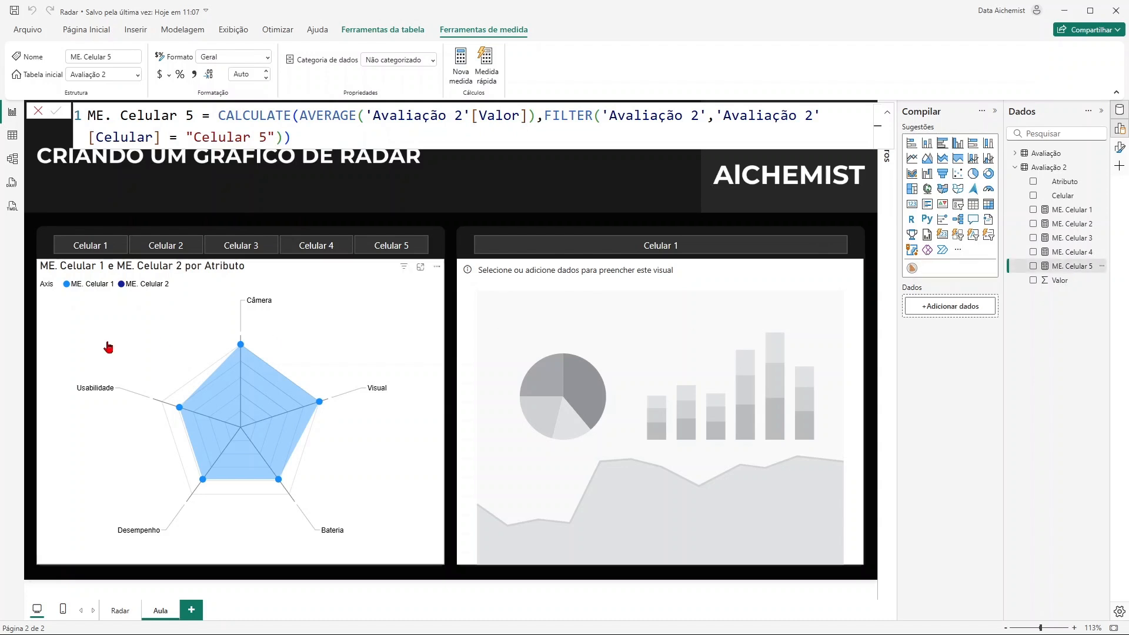
- Add the ME. Celular 3 measure to the radar chart's Y axis below ME. Celular 2
click(359, 331)
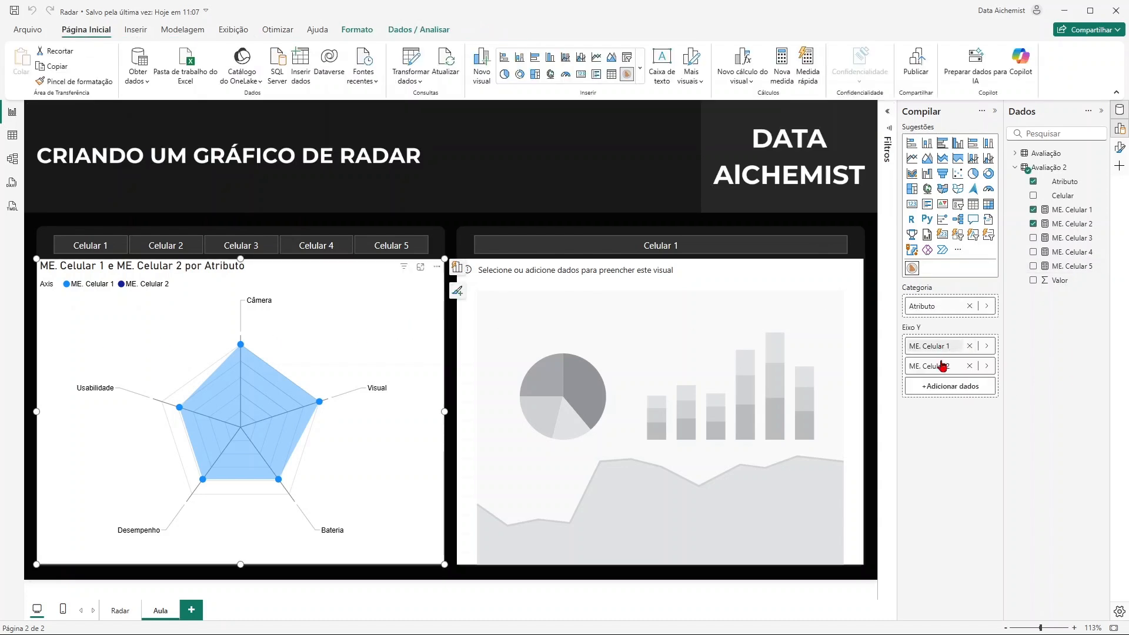
drag(1071, 238, 971, 382)
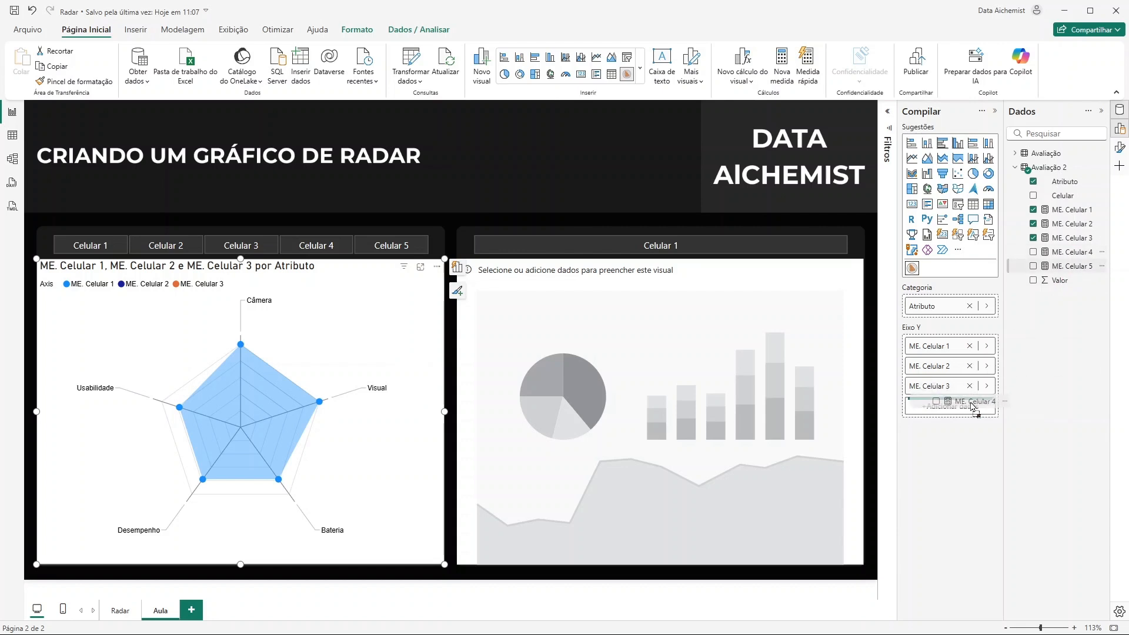